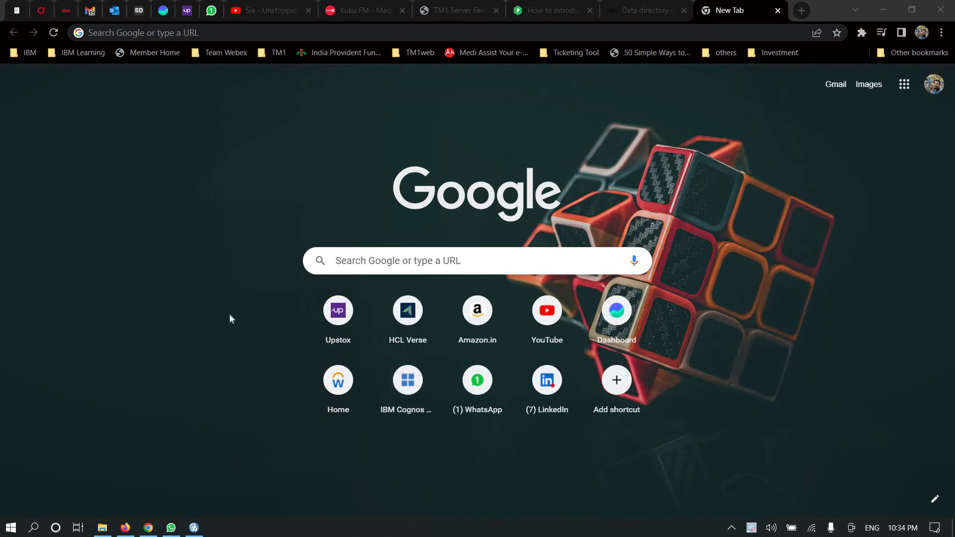
# - Bring the File Explorer window showing the GO_scorecards folder in front of Chrome
pyautogui.click(103, 527)
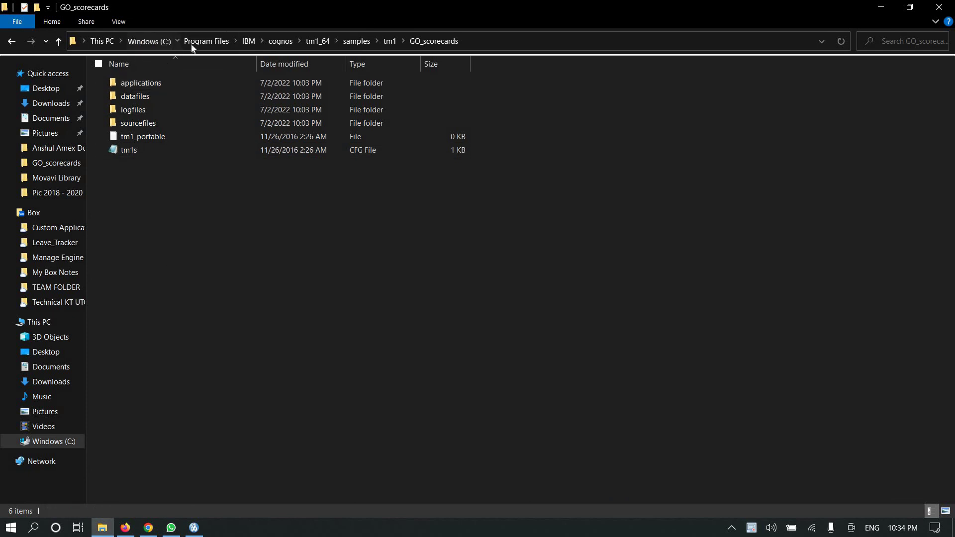
# - Delete the SData folder from the Windows (C:) drive
pyautogui.click(152, 41)
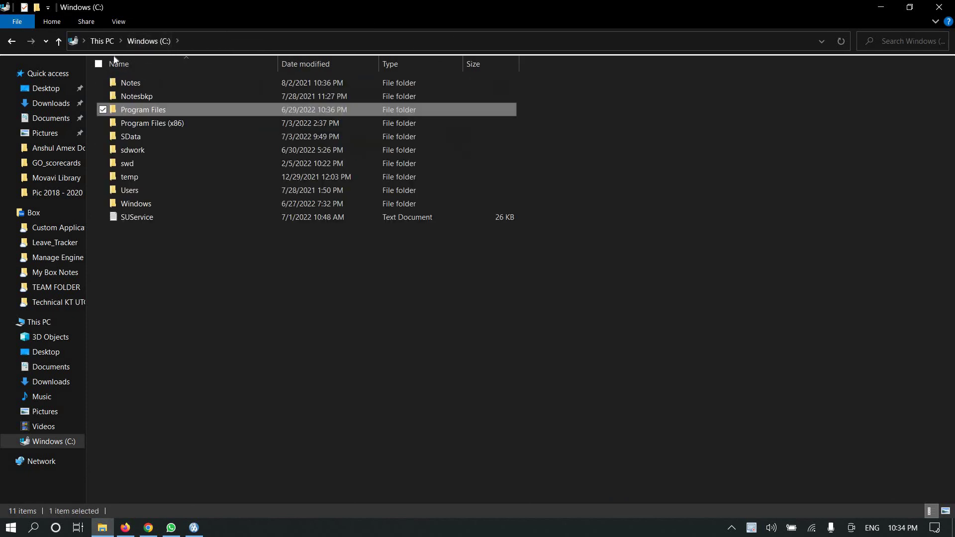
pyautogui.click(134, 137)
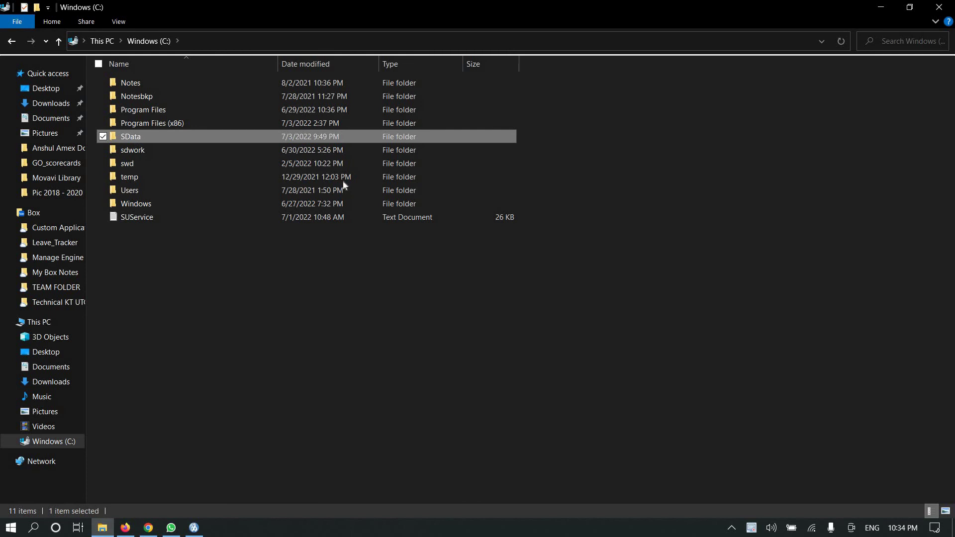
pyautogui.press('Delete')
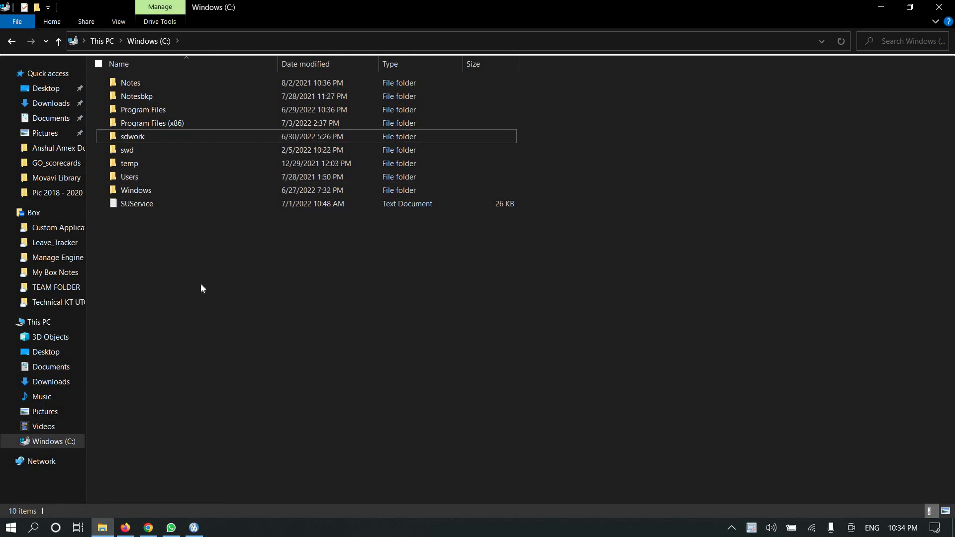
# - Create a new folder named 'TM1 Learning' on the C: drive
pyautogui.hotkey('ctrl', 'shift', 'n')
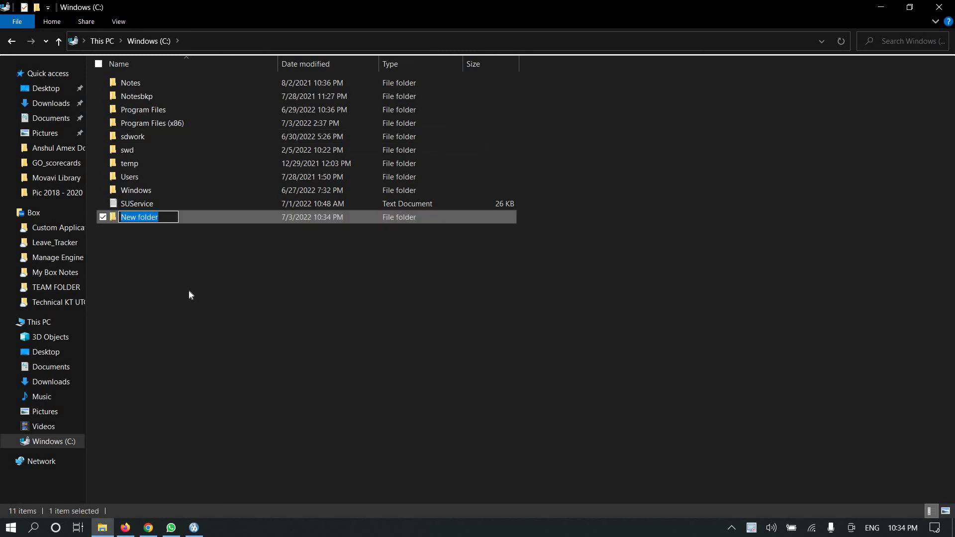
pyautogui.write('TM1 ')
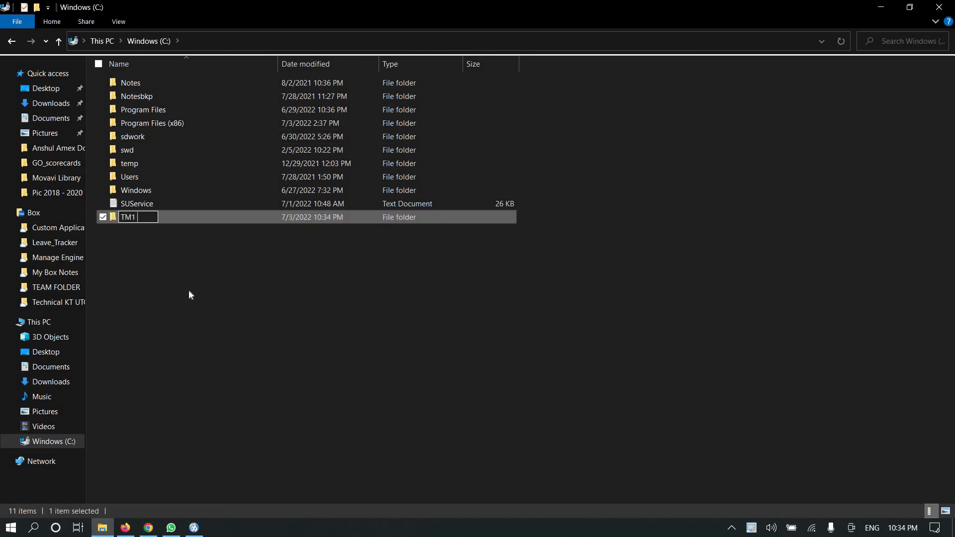
pyautogui.write('Learing')
pyautogui.press('BackSpace')
pyautogui.press('BackSpace')
pyautogui.press('BackSpace')
pyautogui.write('ning')
pyautogui.press('Return')
# - Create a 'datafiles' folder inside TM1 Learning
pyautogui.doubleClick(192, 217)
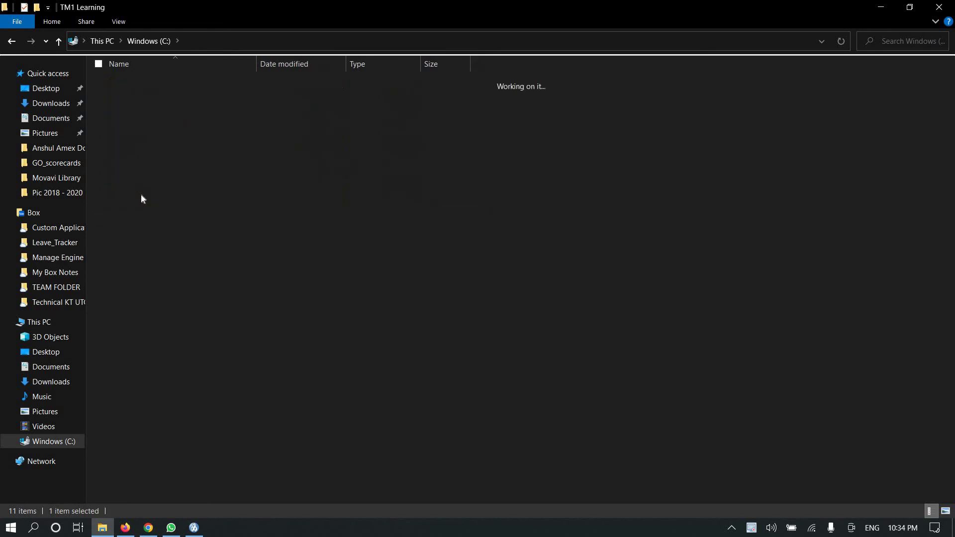
pyautogui.hotkey('ctrl', 'shift', 'n')
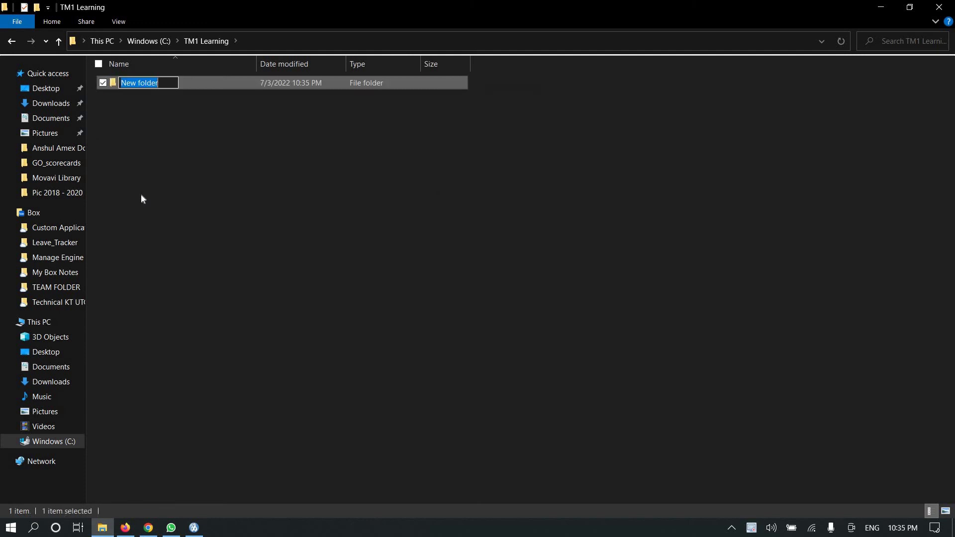
pyautogui.write('data')
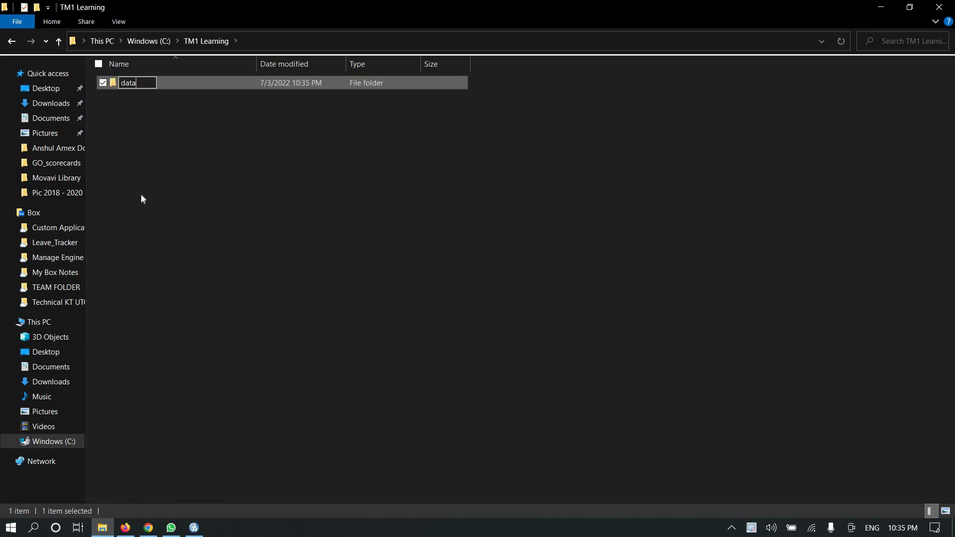
pyautogui.write('files')
pyautogui.press('Return')
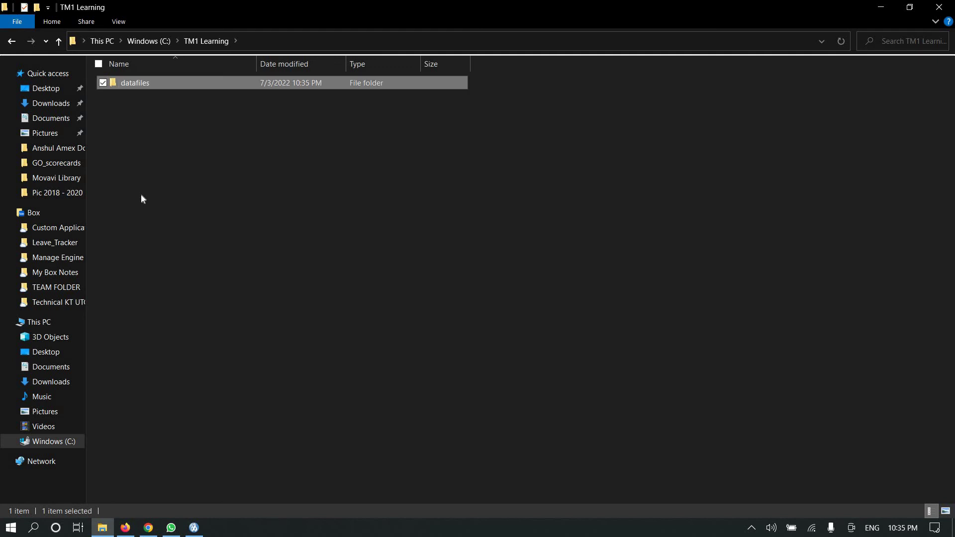
# - Add a 'logfiles' folder next to it, then navigate back to the C: drive
pyautogui.hotkey('ctrl', 'shift', 'n')
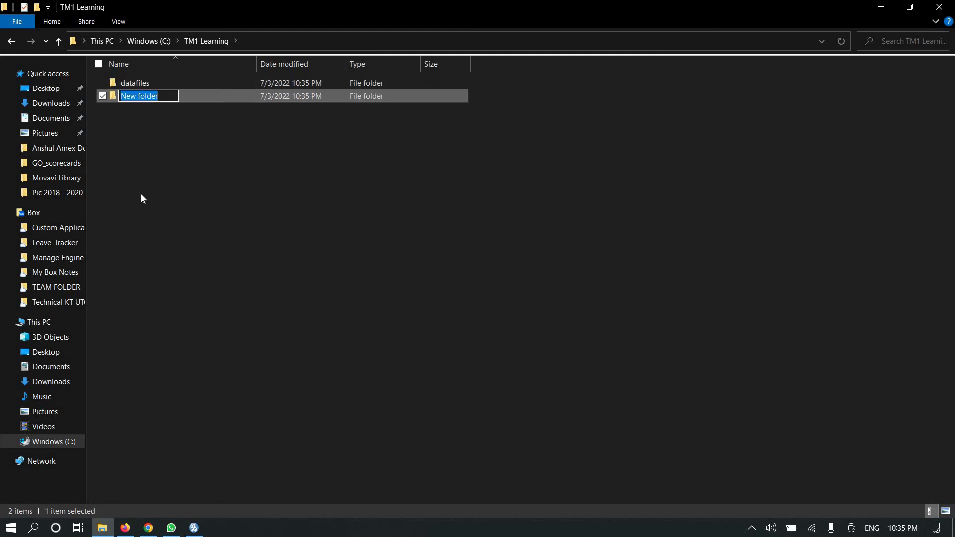
pyautogui.press('BackSpace')
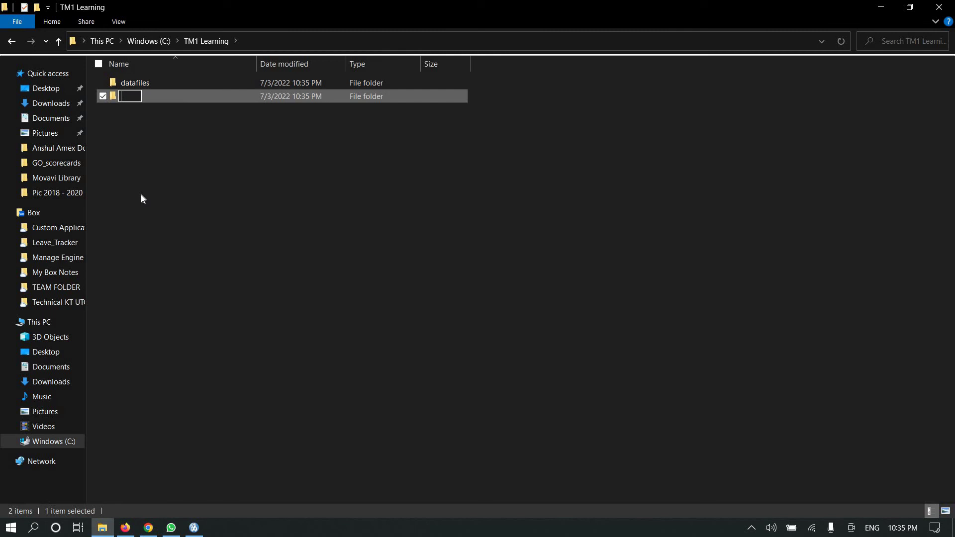
pyautogui.write('logflie')
pyautogui.write('s')
pyautogui.press('BackSpace')
pyautogui.press('BackSpace')
pyautogui.press('BackSpace')
pyautogui.press('BackSpace')
pyautogui.write('iles')
pyautogui.press('Return')
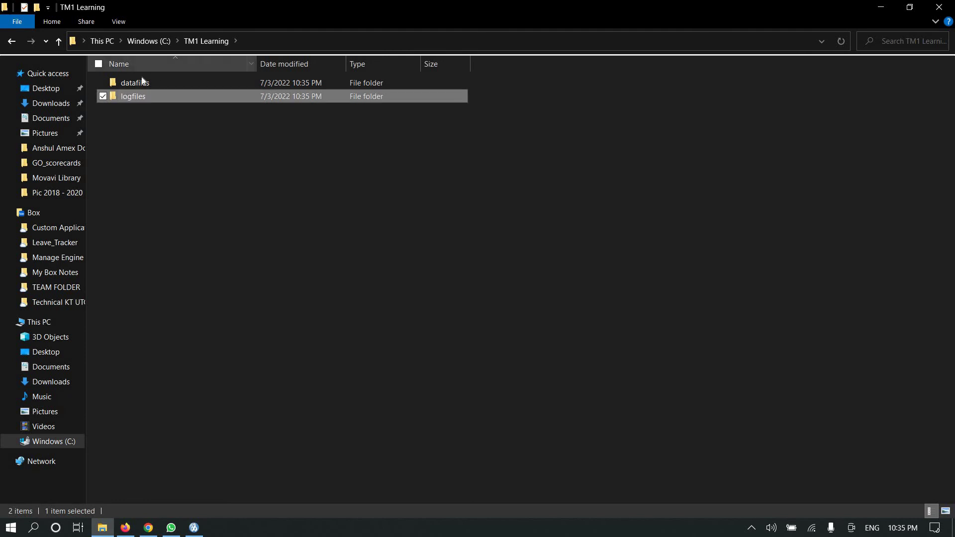
pyautogui.doubleClick(141, 81)
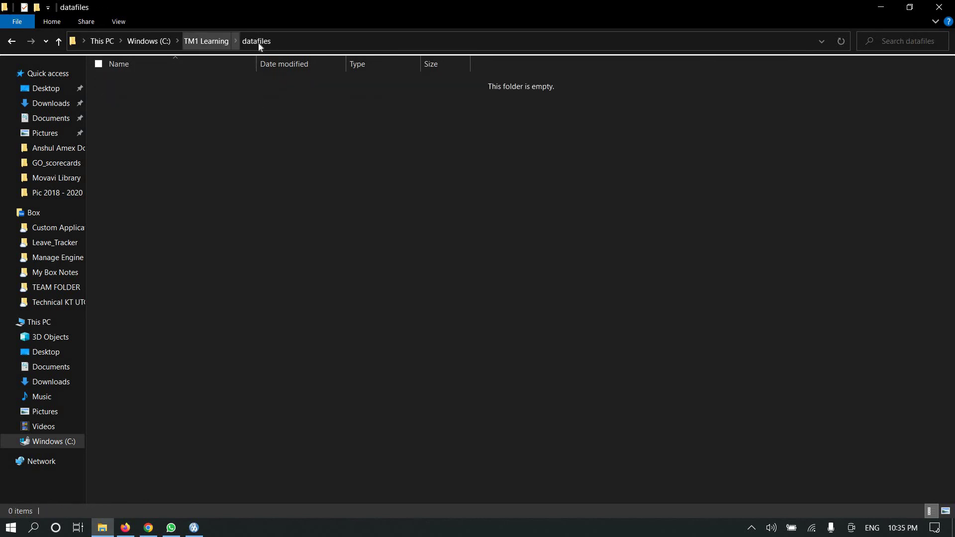
pyautogui.click(166, 166)
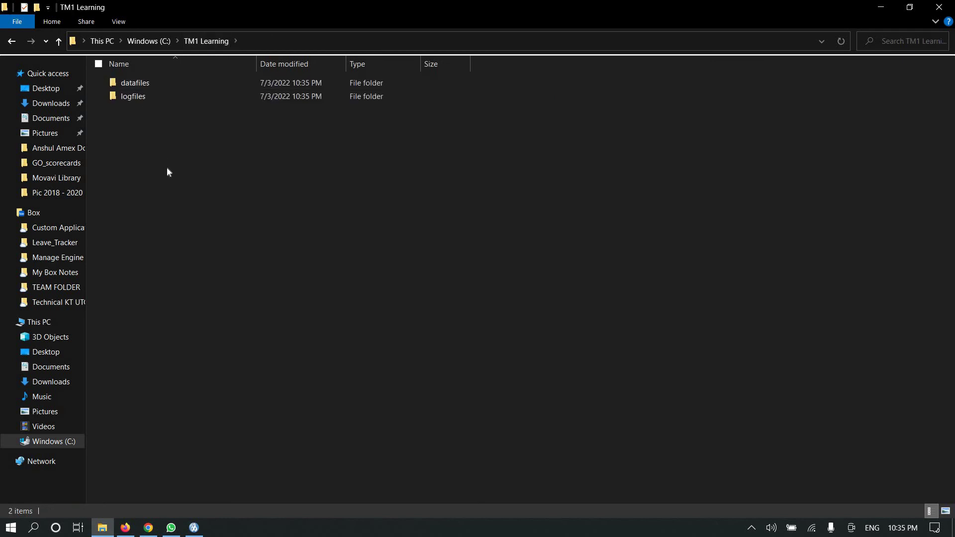
pyautogui.click(154, 41)
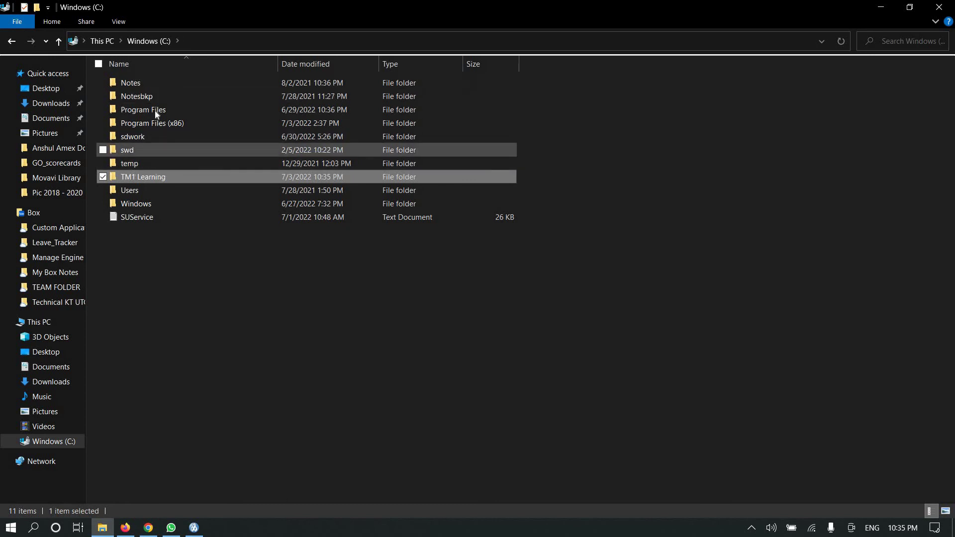
# - Browse to Program Files\IBM\cognos\tm1_64\samples\tm1\GO_scorecards and copy the tm1s file
pyautogui.doubleClick(169, 111)
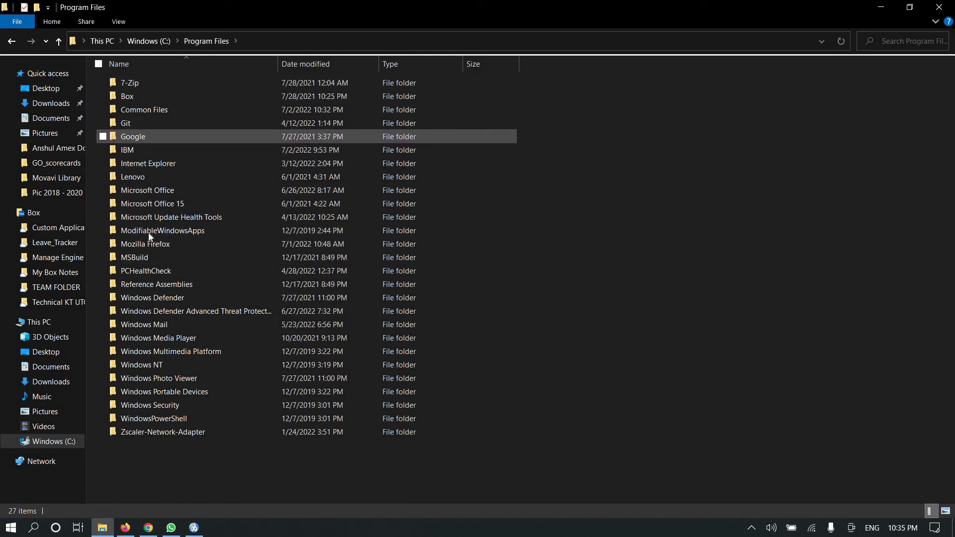
pyautogui.doubleClick(136, 149)
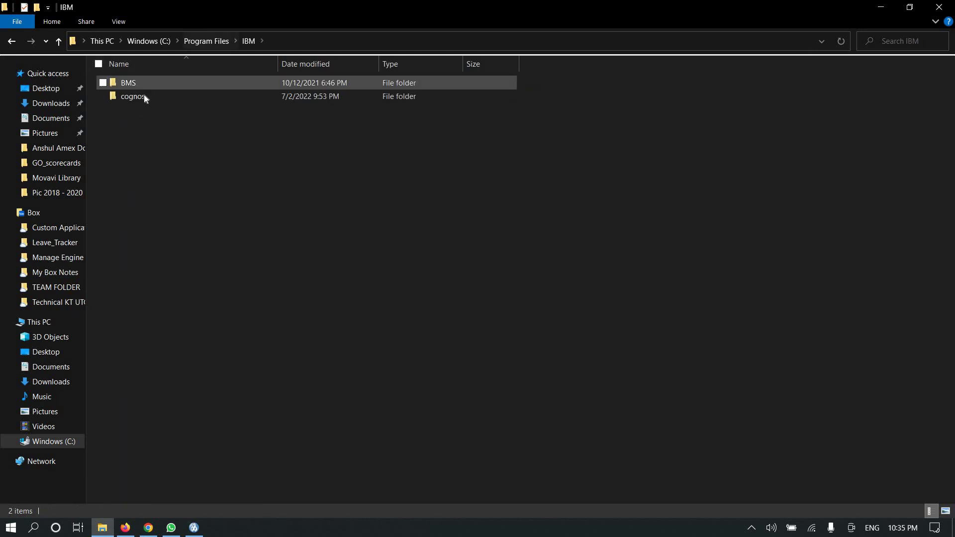
pyautogui.doubleClick(145, 95)
pyautogui.doubleClick(160, 83)
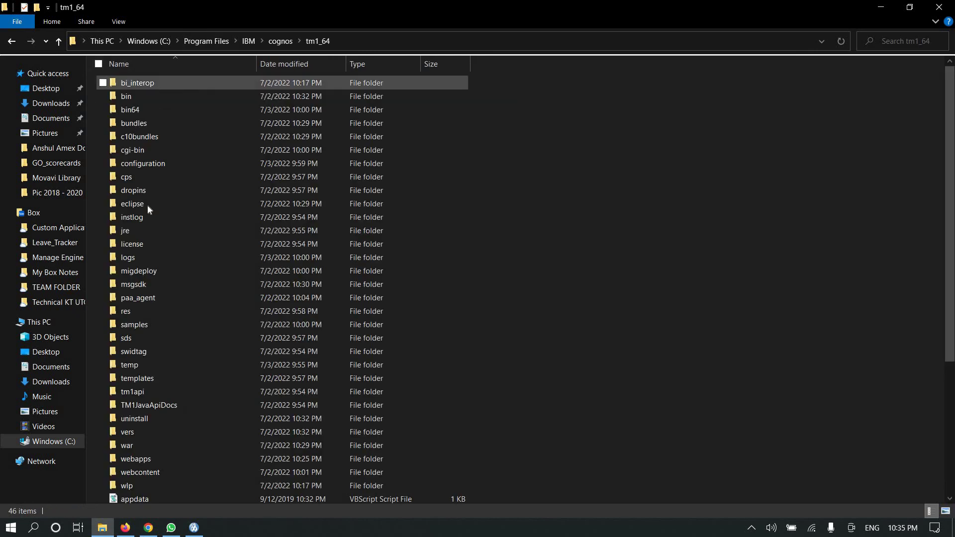
pyautogui.scroll(-3, 162, 241)
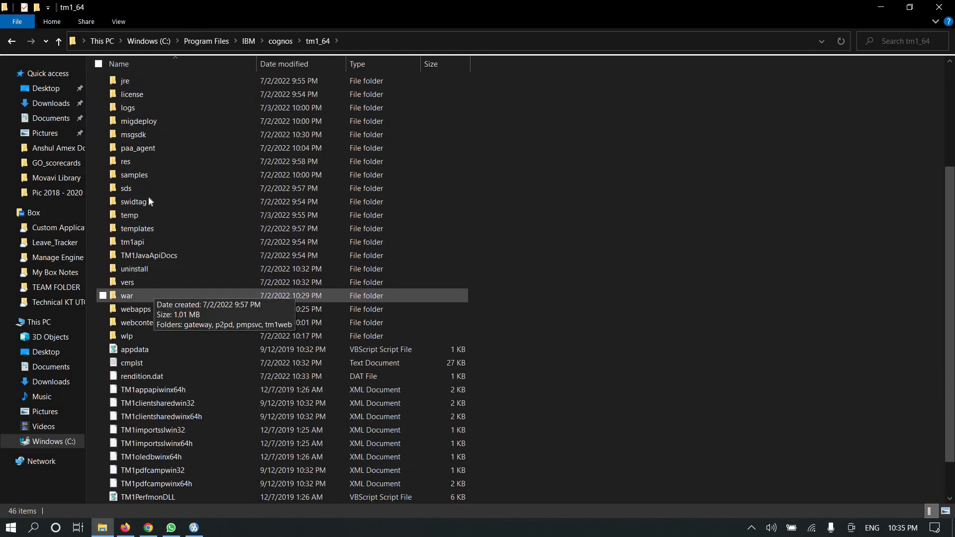
pyautogui.doubleClick(139, 176)
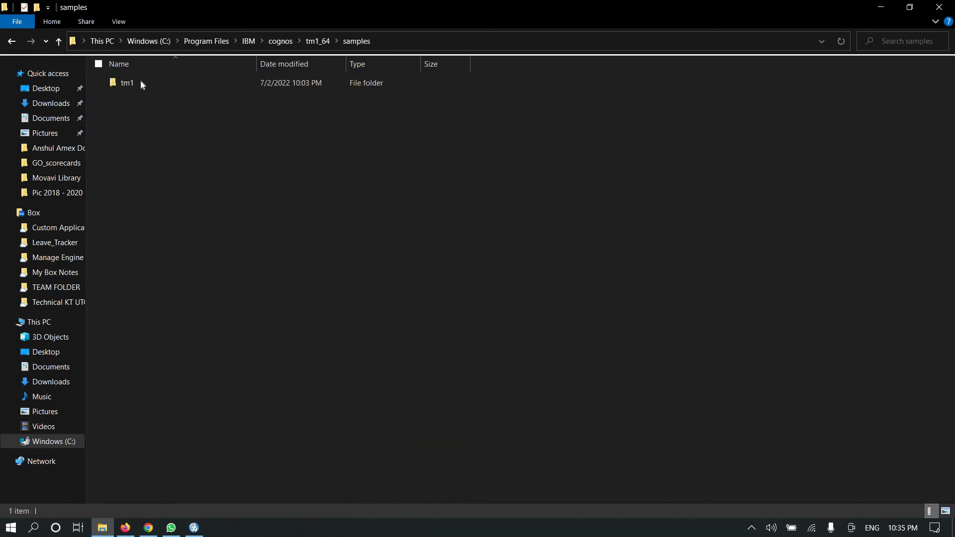
pyautogui.doubleClick(140, 81)
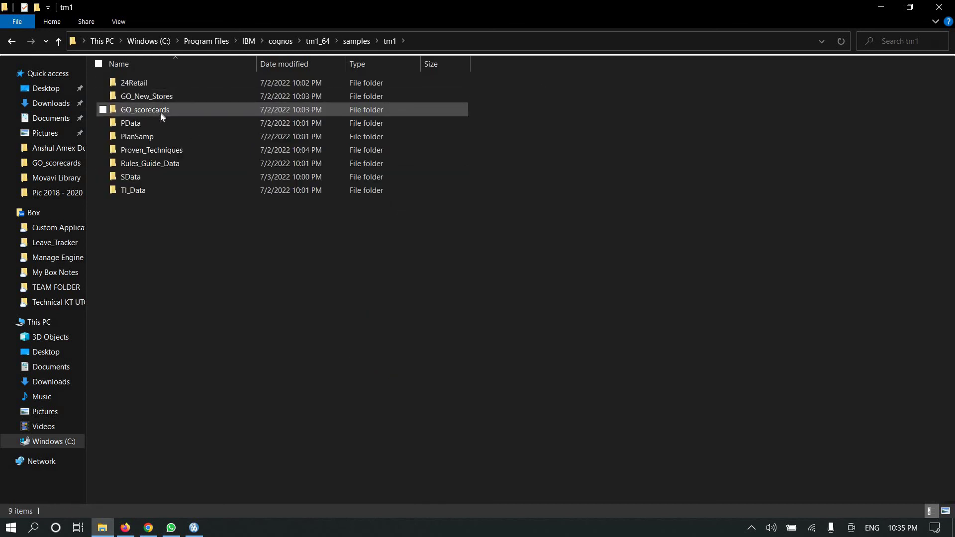
pyautogui.click(159, 109)
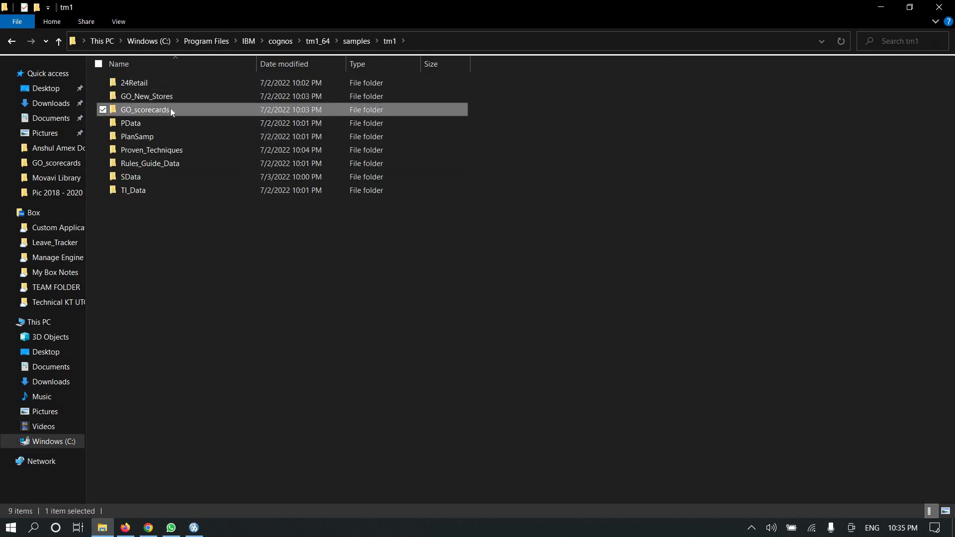
pyautogui.doubleClick(178, 111)
pyautogui.click(145, 149)
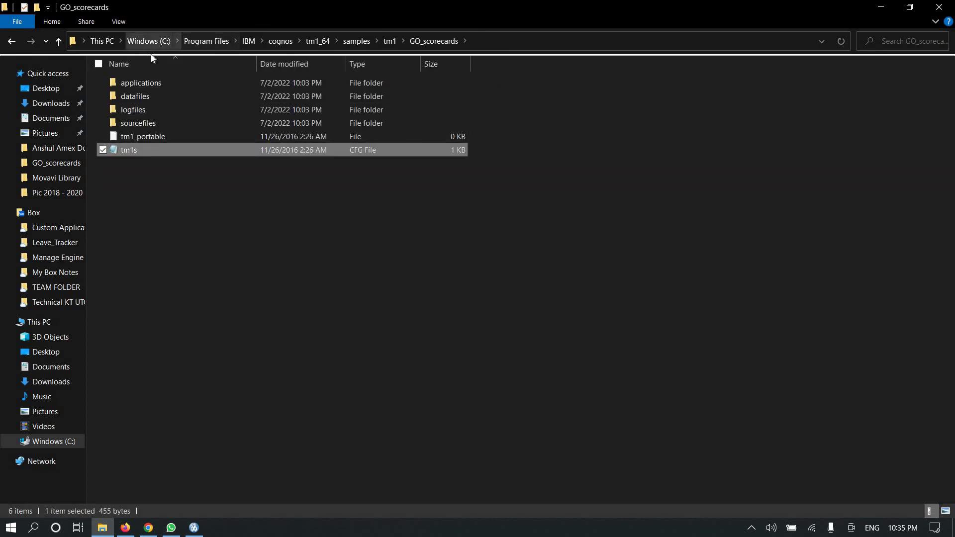
# - Paste tm1s into C:\TM1 Learning and open it in Notepad
pyautogui.click(149, 41)
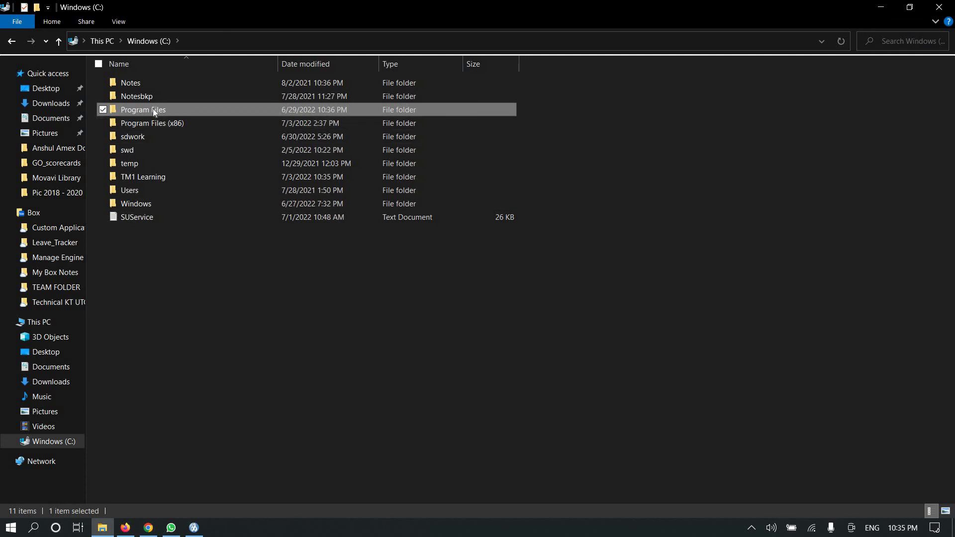
pyautogui.doubleClick(148, 176)
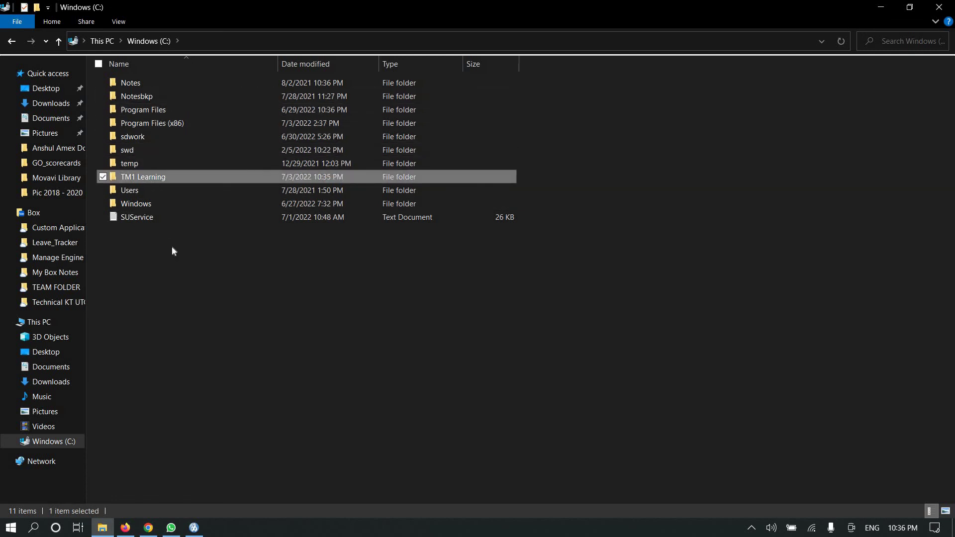
pyautogui.click(164, 115)
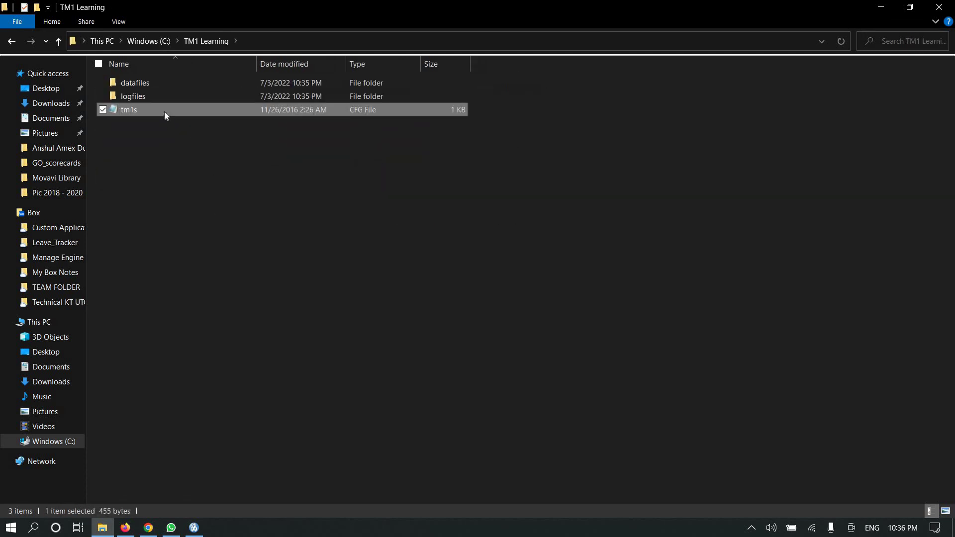
pyautogui.doubleClick(164, 112)
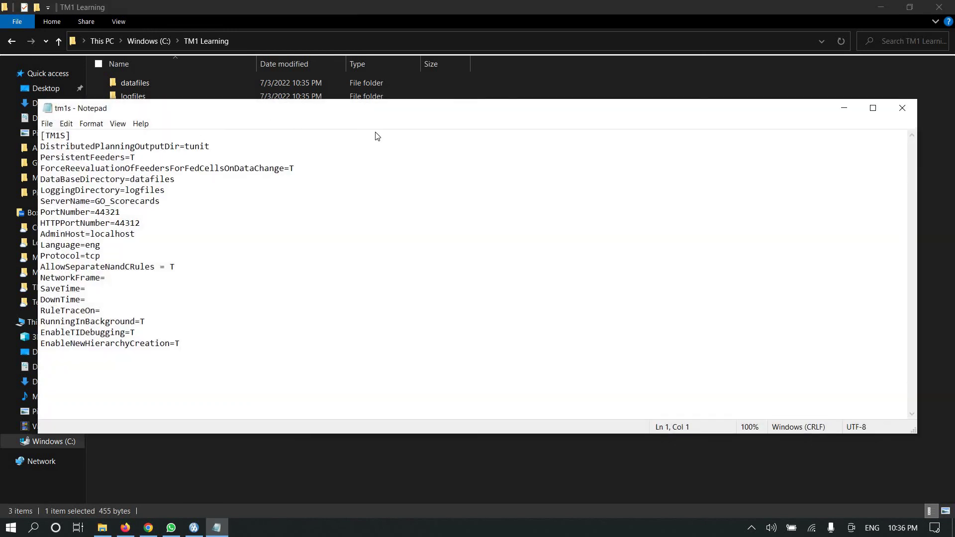
# - Replace the DataBaseDirectory value with the full C:\TM1 Learning\datafiles path
pyautogui.moveTo(73, 108); pyautogui.dragTo(296, 166)
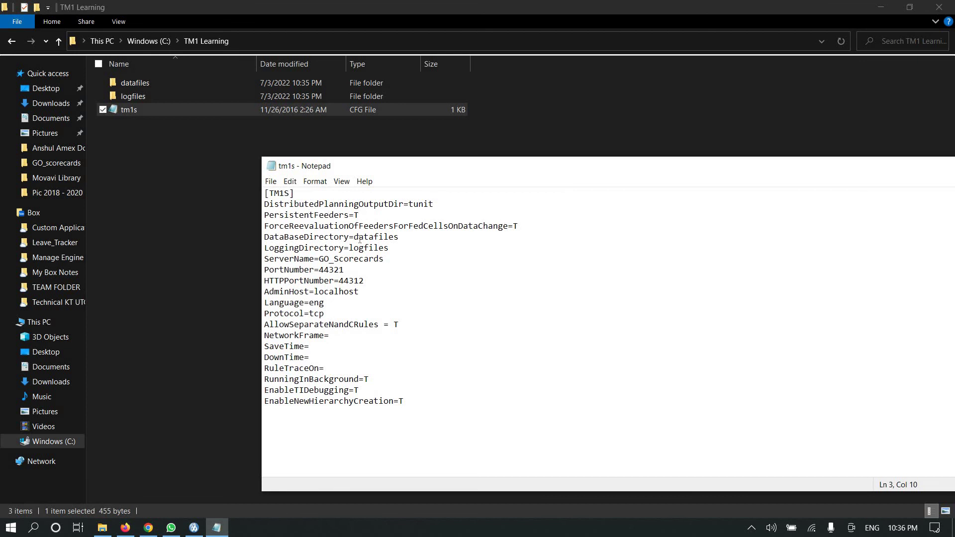
pyautogui.doubleClick(392, 236)
pyautogui.click(405, 236)
pyautogui.doubleClick(375, 236)
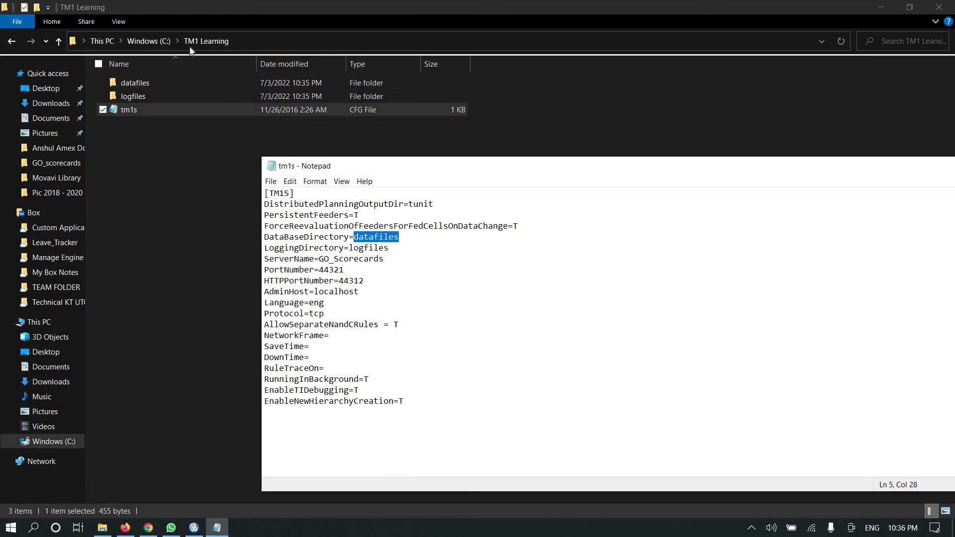
pyautogui.click(274, 43)
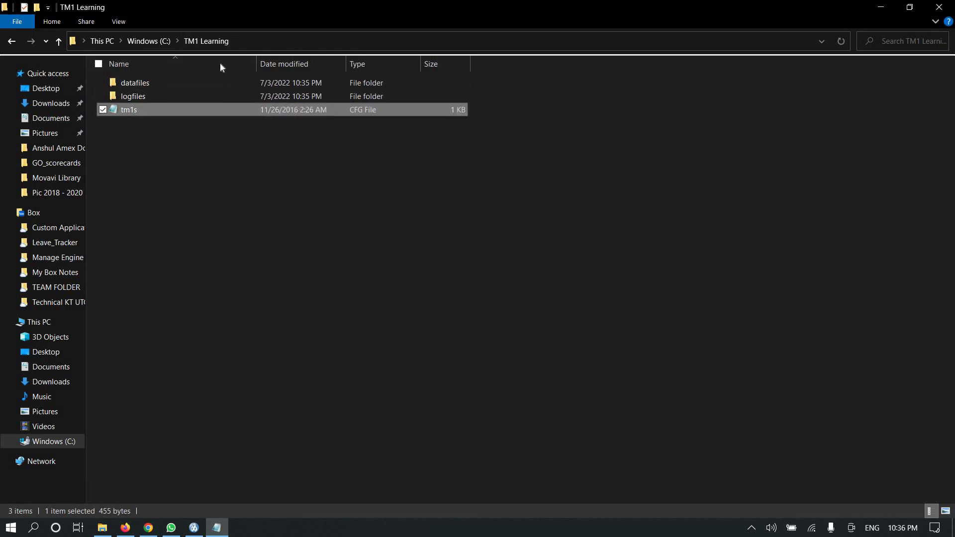
pyautogui.doubleClick(135, 82)
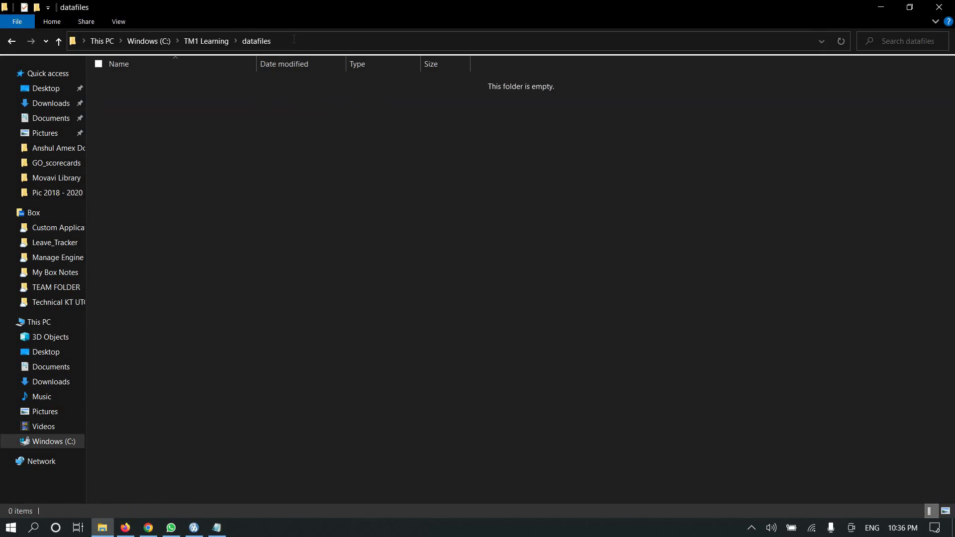
pyautogui.click(294, 38)
pyautogui.hotkey('ctrl', 'c')
pyautogui.hotkey('alt', 'Tab')
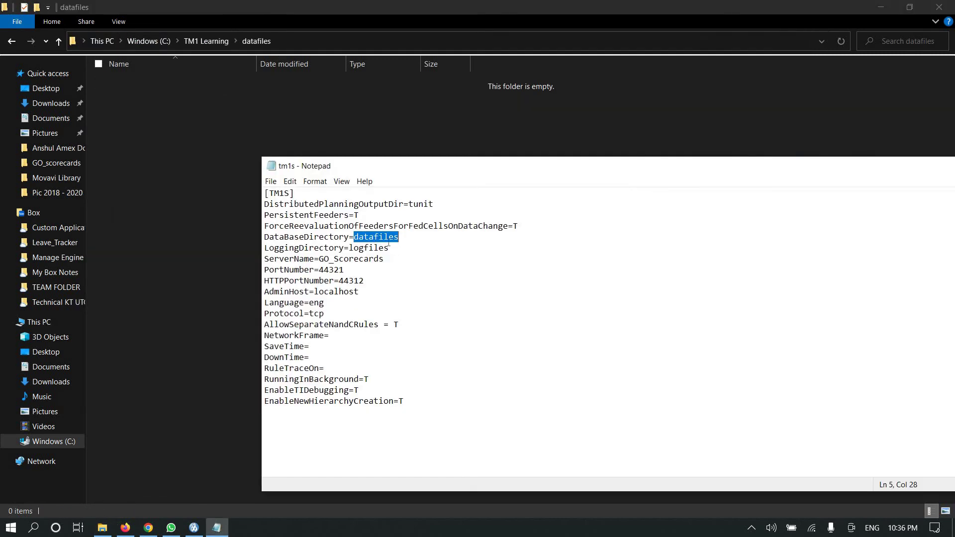
pyautogui.hotkey('ctrl', 'v')
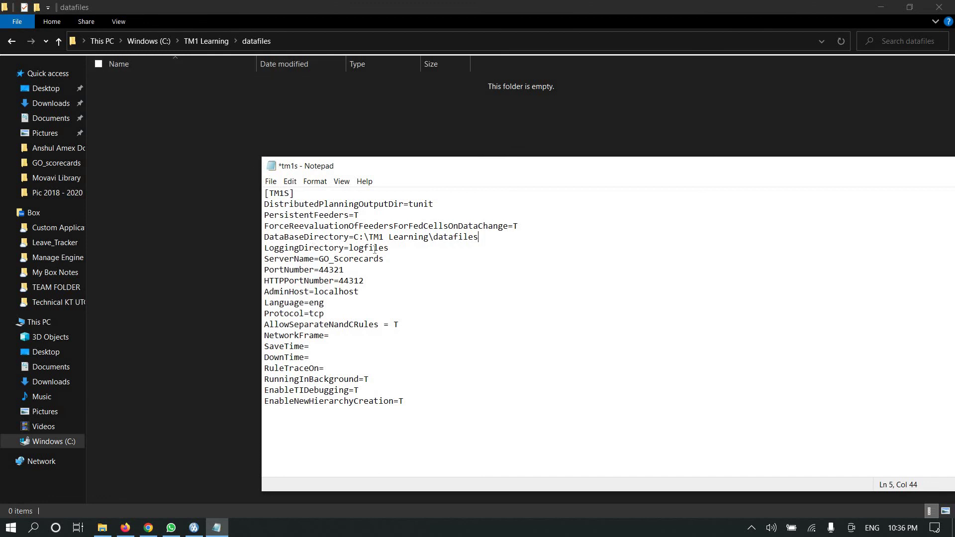
# - Set LoggingDirectory to the full C:\TM1 Learning\logfiles path
pyautogui.click(314, 248)
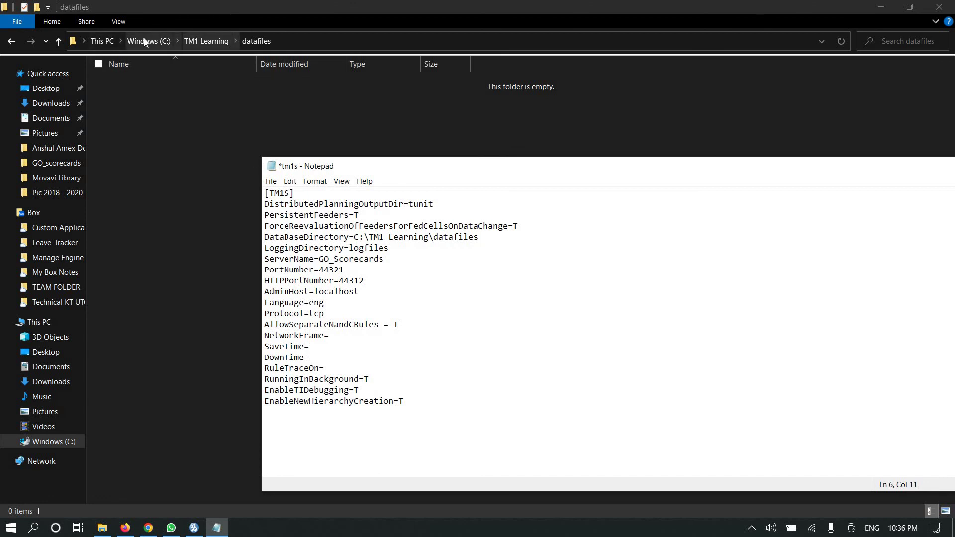
pyautogui.click(198, 40)
pyautogui.click(135, 95)
pyautogui.press('Return')
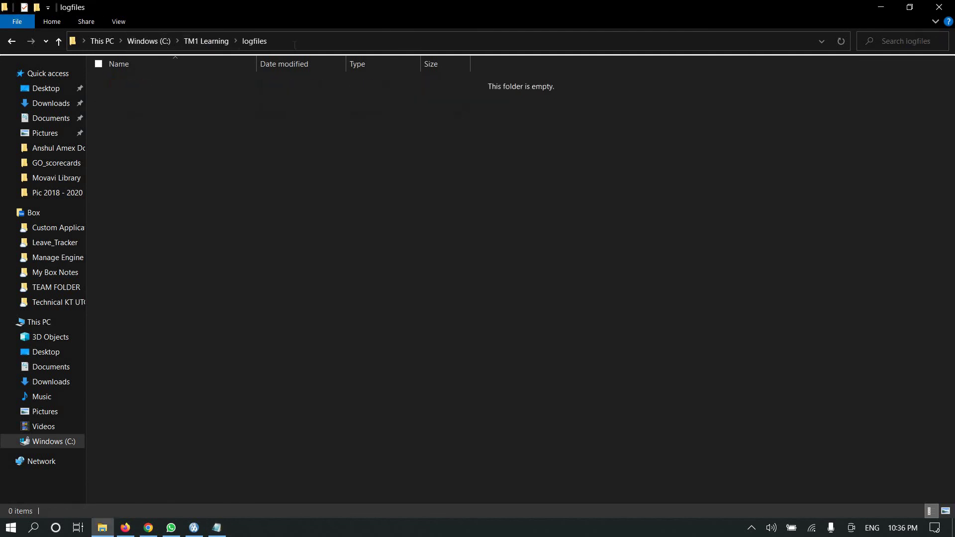
pyautogui.click(294, 43)
pyautogui.hotkey('ctrl', 'c')
pyautogui.hotkey('alt', 'Tab')
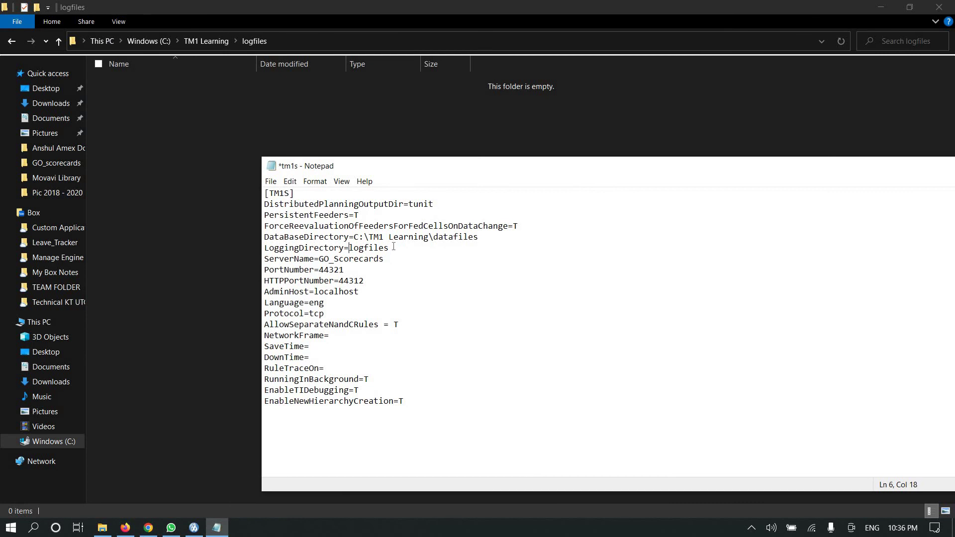
pyautogui.keyDown('shift'); pyautogui.click(393, 247); pyautogui.keyUp('shift')
pyautogui.hotkey('ctrl', 'v')
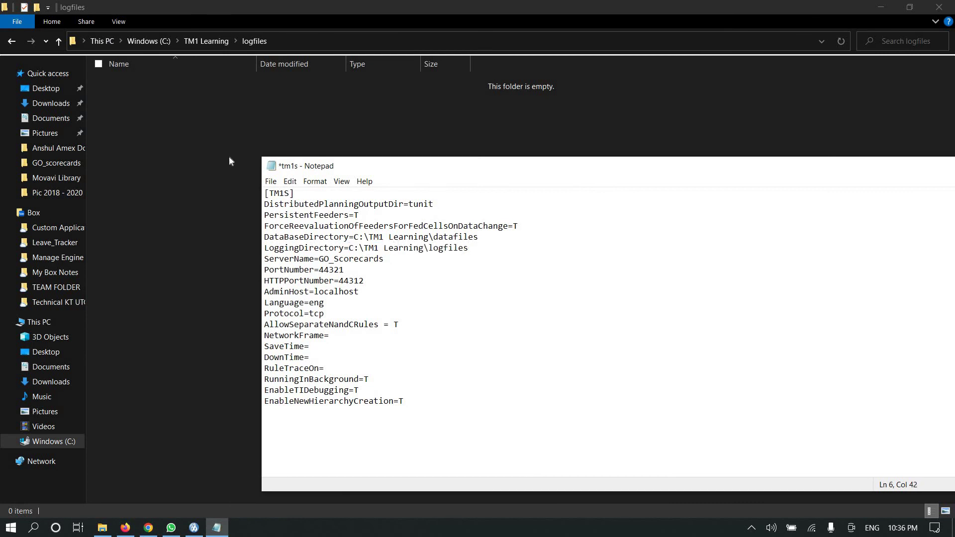
# - Return to C:\TM1 Learning and reopen the tm1s file
pyautogui.click(148, 41)
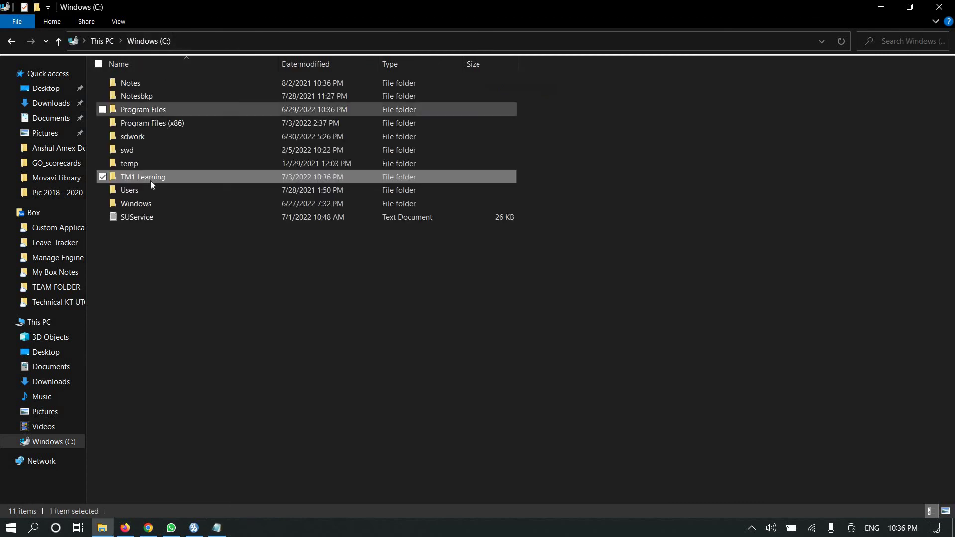
pyautogui.press('F2')
pyautogui.hotkey('ctrl', 'c')
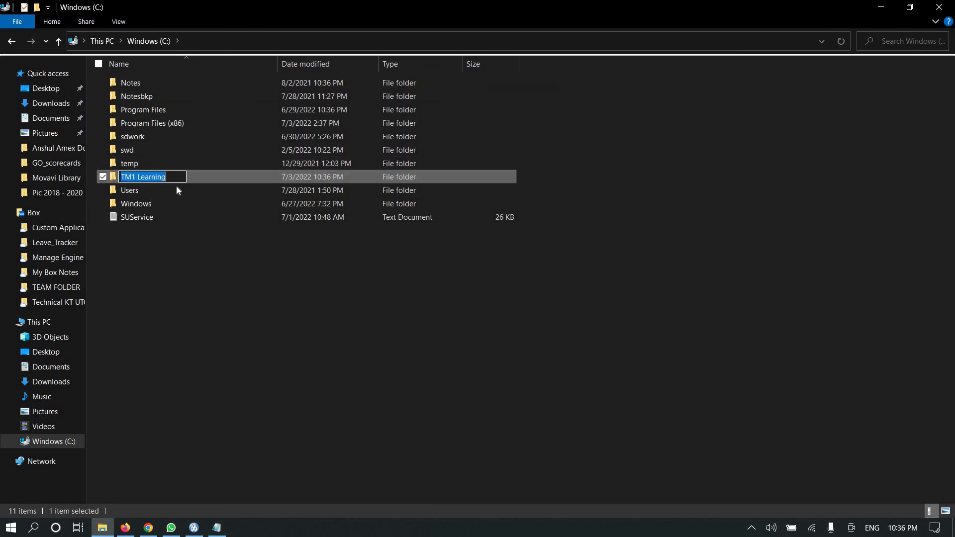
pyautogui.press('Return')
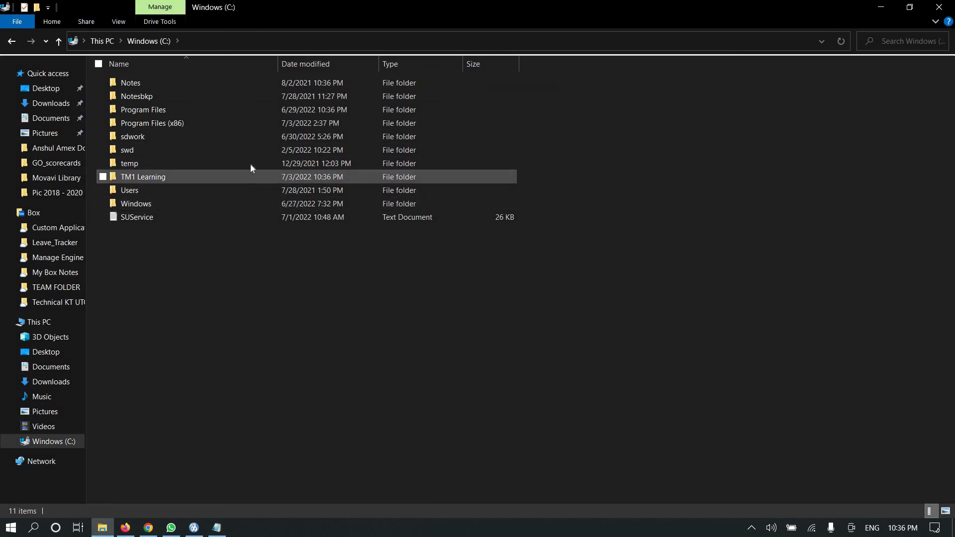
pyautogui.press('Return')
pyautogui.doubleClick(139, 115)
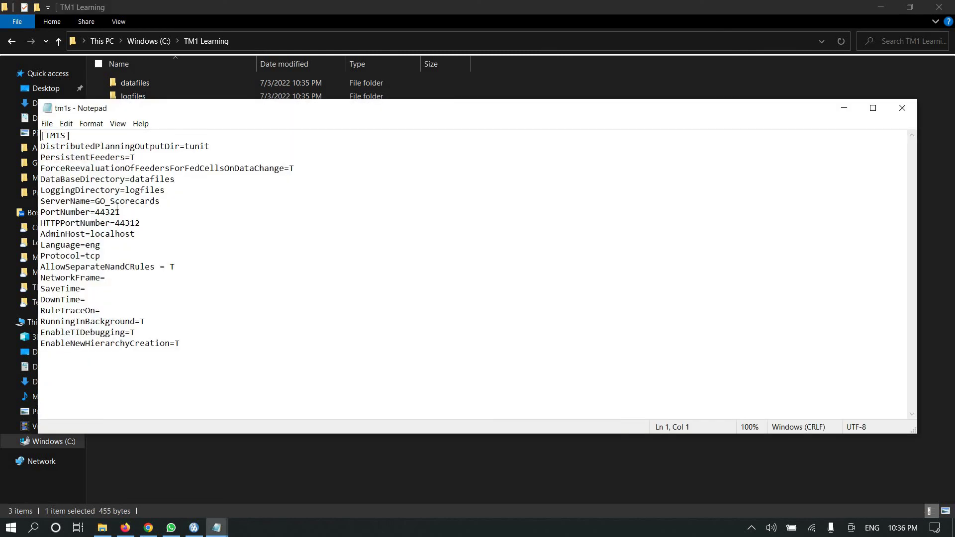
# - Set ServerName to TM1 Learning, PortNumber to 44320 and HTTPPortNumber to 44310
pyautogui.click(96, 201)
pyautogui.doubleClick(167, 202)
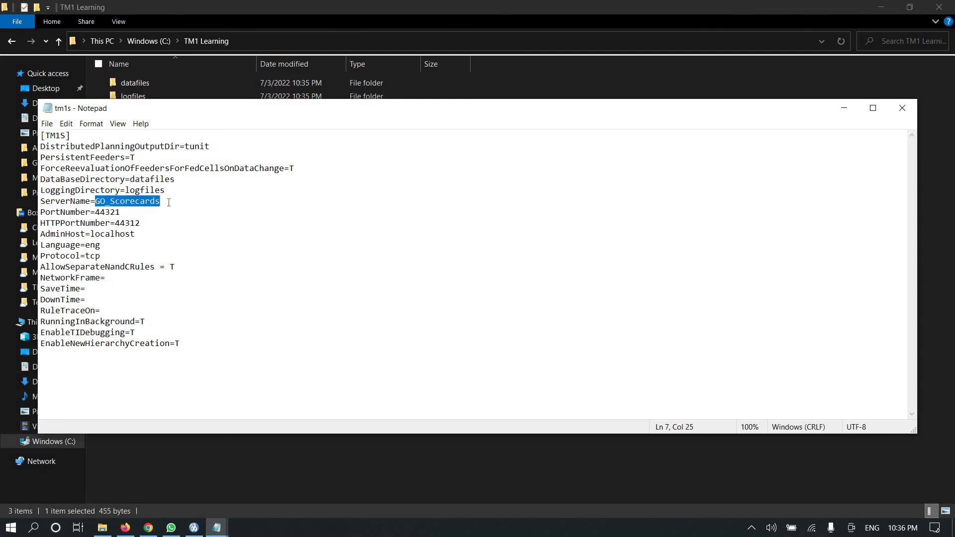
pyautogui.hotkey('ctrl', 'v')
pyautogui.click(100, 212)
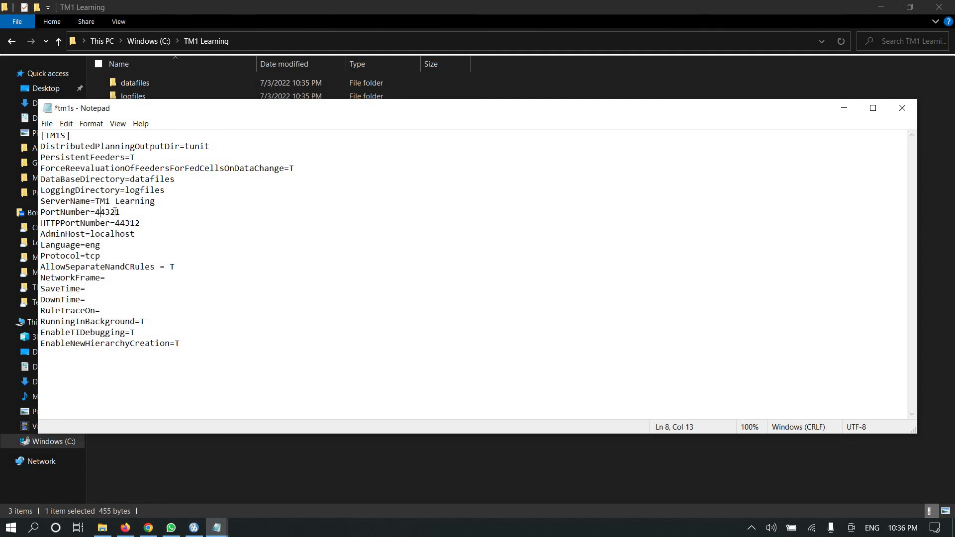
pyautogui.moveTo(114, 210); pyautogui.dragTo(100, 212)
pyautogui.click(122, 213)
pyautogui.write('0')
pyautogui.press('BackSpace')
pyautogui.write('0')
pyautogui.click(60, 255)
# - Save the tm1s file and close Notepad
pyautogui.hotkey('ctrl', 'End')
pyautogui.hotkey('shift', 'Up')
pyautogui.hotkey('shift', 'Up')
pyautogui.hotkey('shift', 'Up')
pyautogui.hotkey('shift', 'Up')
pyautogui.hotkey('shift', 'Up')
pyautogui.hotkey('shift', 'Up')
pyautogui.hotkey('shift', 'Up')
pyautogui.hotkey('shift', 'Up')
pyautogui.hotkey('shift', 'Up')
pyautogui.hotkey('shift', 'Up')
pyautogui.hotkey('shift', 'Up')
pyautogui.hotkey('shift', 'Up')
pyautogui.hotkey('shift', 'Up')
pyautogui.hotkey('shift', 'Up')
pyautogui.hotkey('shift', 'Up')
pyautogui.hotkey('shift', 'Up')
pyautogui.hotkey('shift', 'Up')
pyautogui.hotkey('shift', 'Up')
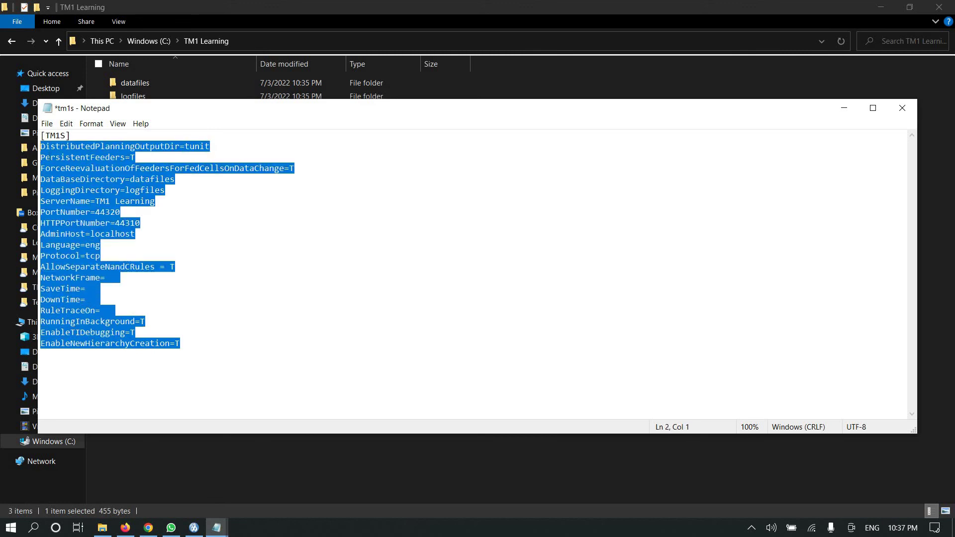
pyautogui.click(67, 159)
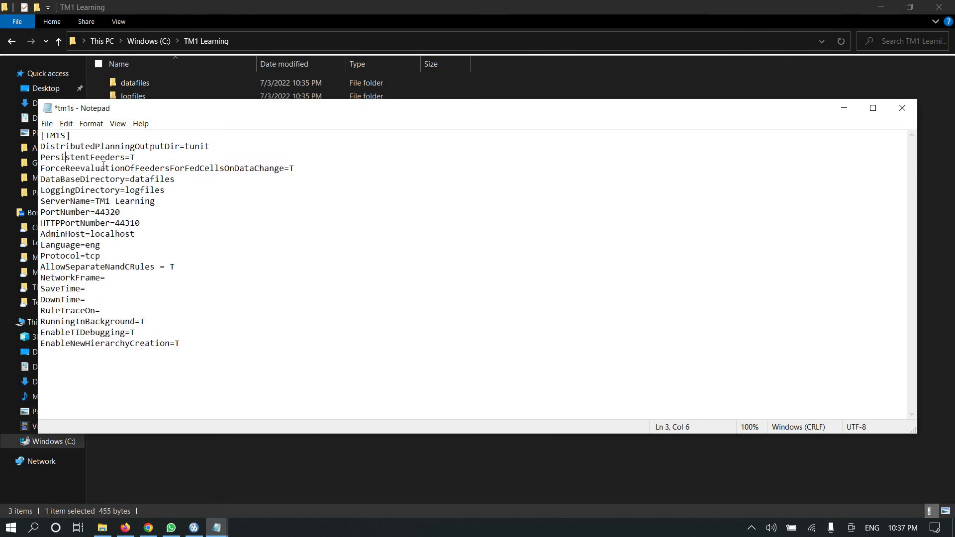
pyautogui.hotkey('ctrl', 's')
pyautogui.hotkey('alt', 'F4')
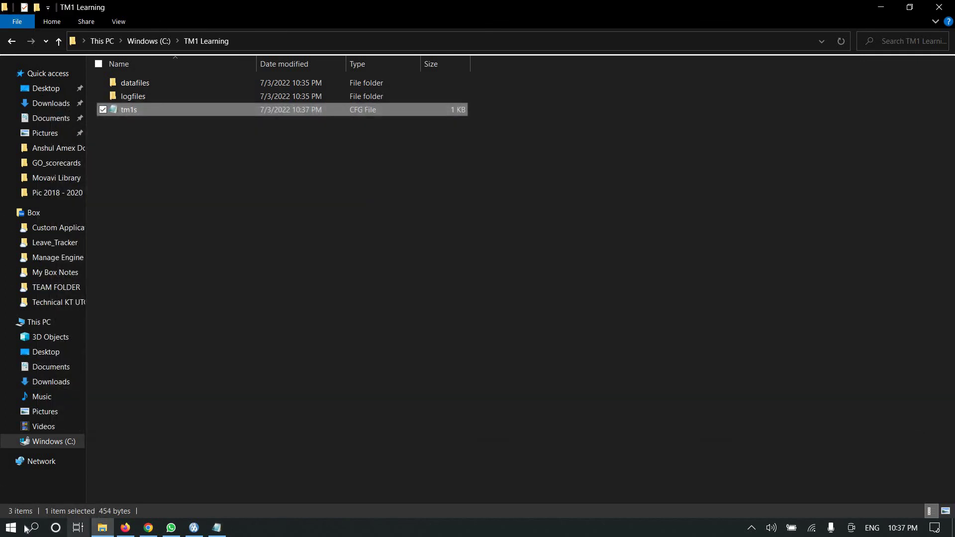
# - Launch IBM Cognos Configuration from the Start menu and maximize it
pyautogui.click(14, 530)
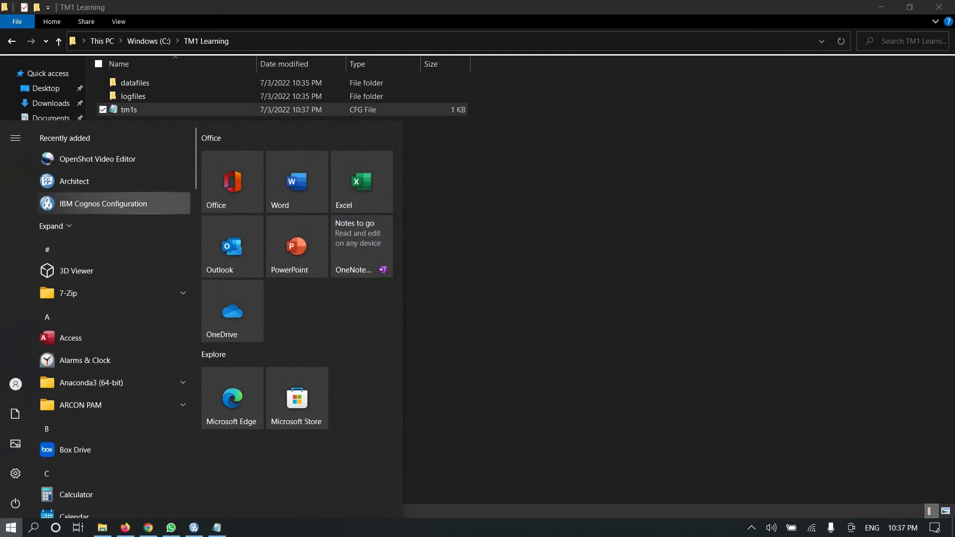
pyautogui.click(194, 527)
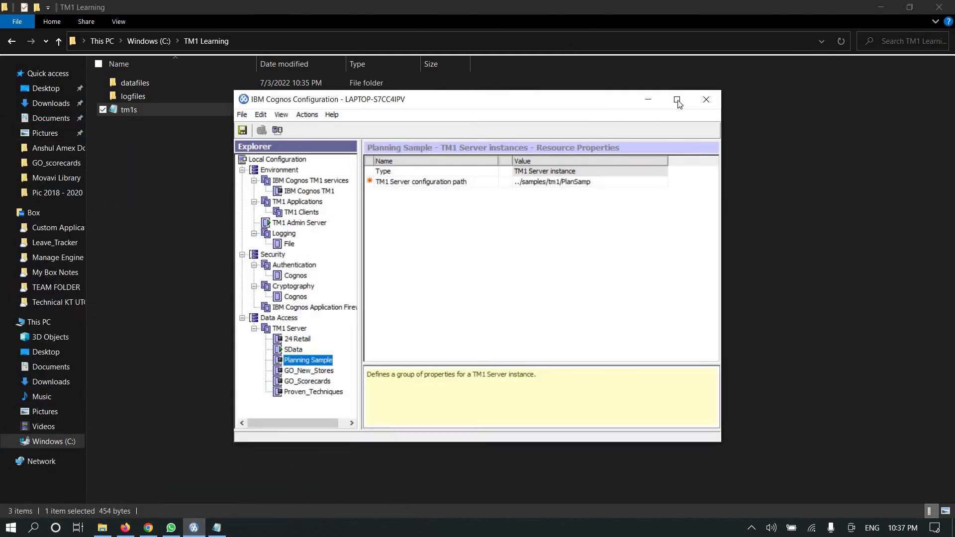
pyautogui.press('super+Up')
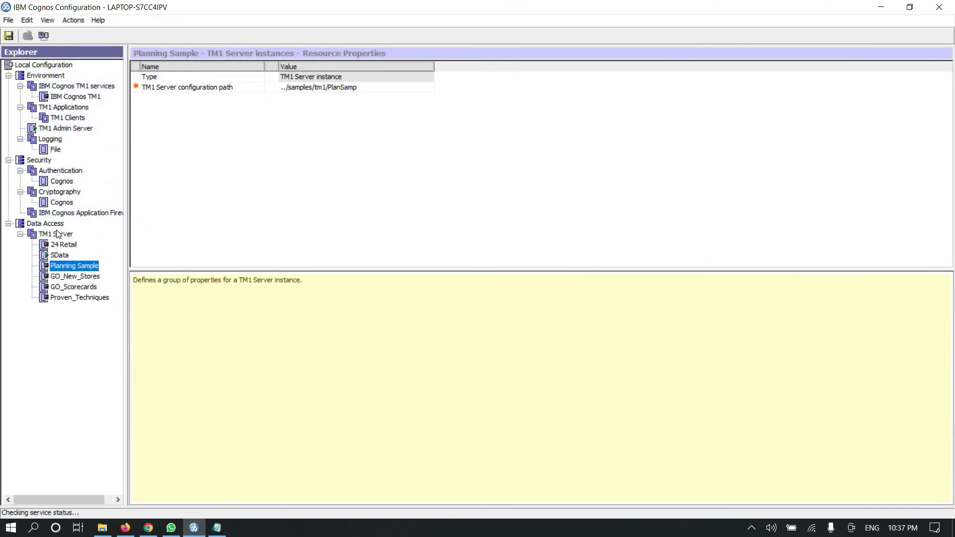
# - Start a new TM1 Server instance from the TM1 Server group's New resource menu
pyautogui.click(59, 231)
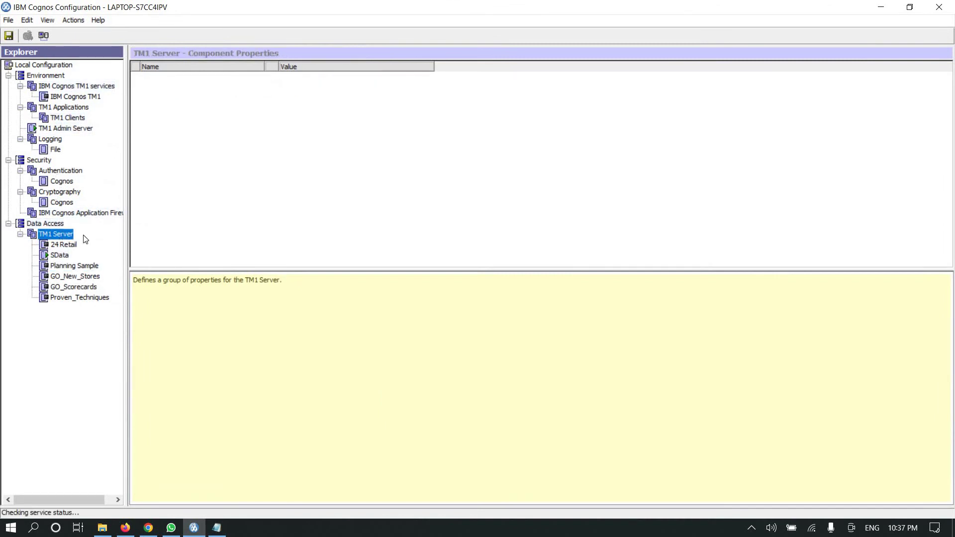
pyautogui.rightClick(58, 232)
pyautogui.moveTo(99, 240)
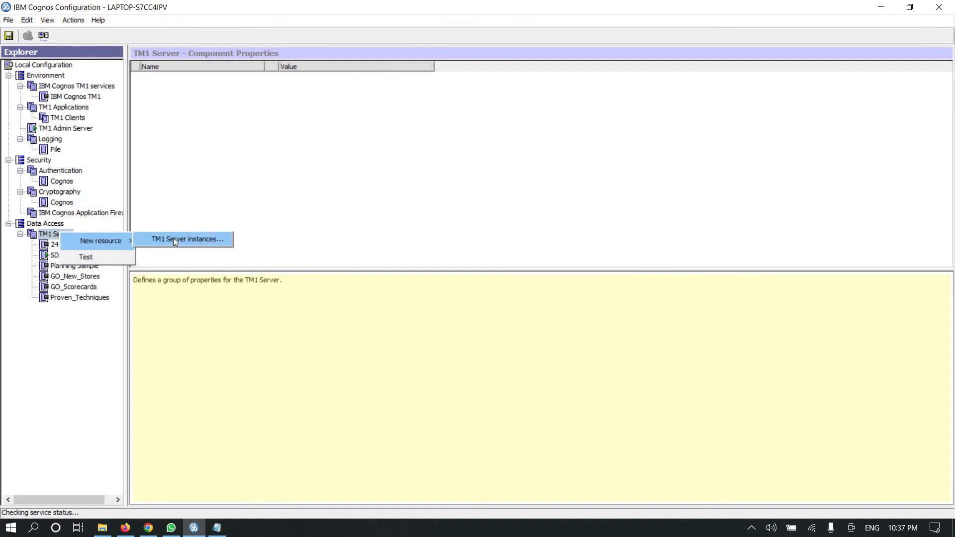
pyautogui.click(173, 239)
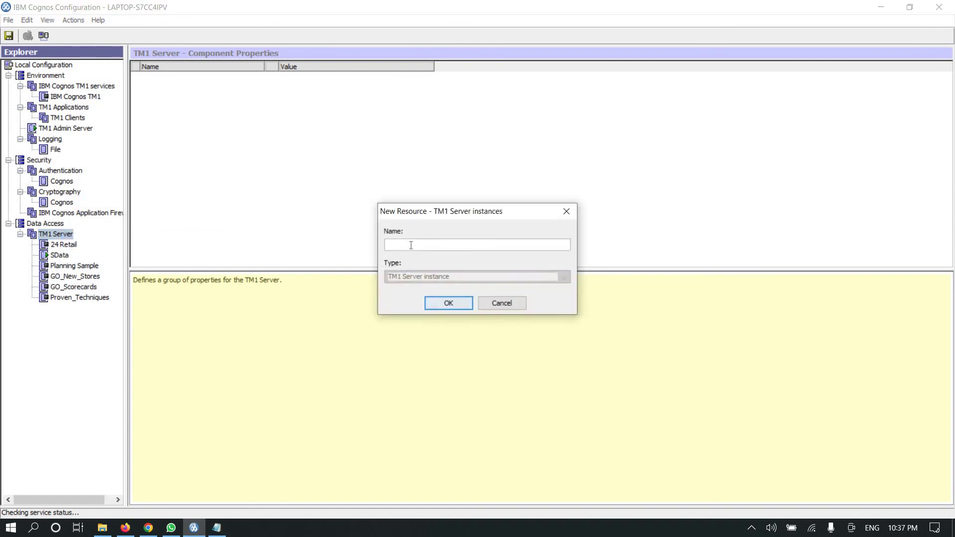
# - Copy the folder name 'TM1 Learning' from Explorer and use it as the new instance's name
pyautogui.hotkey('alt', 'Tab')
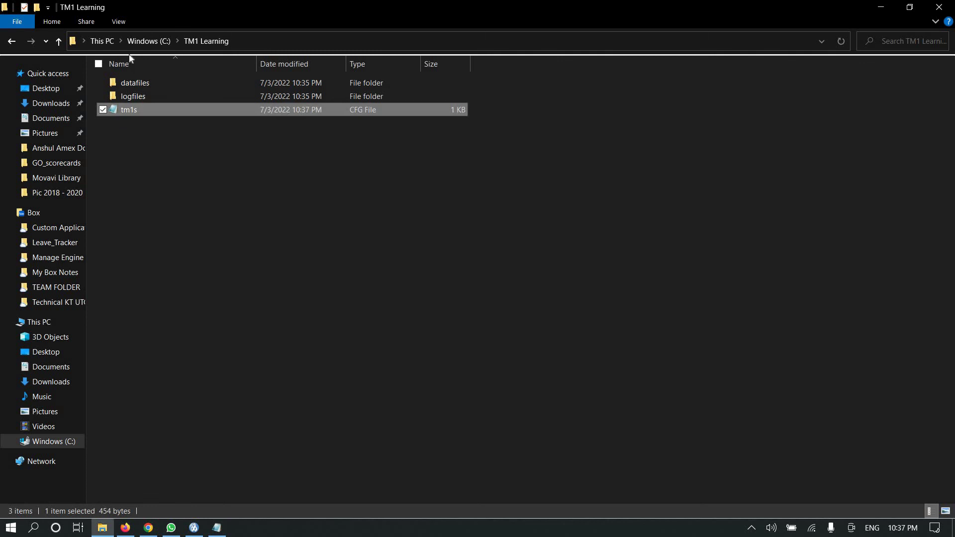
pyautogui.click(150, 41)
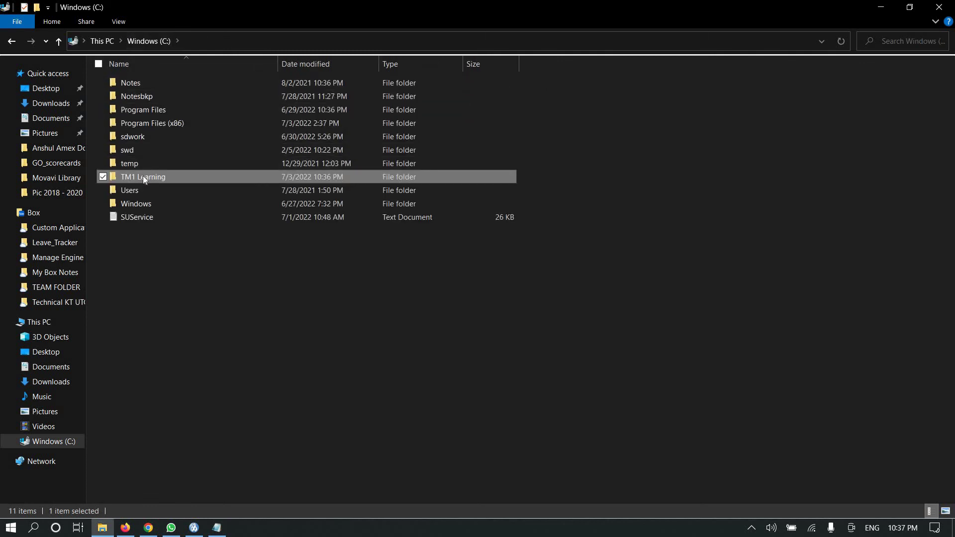
pyautogui.click(145, 176)
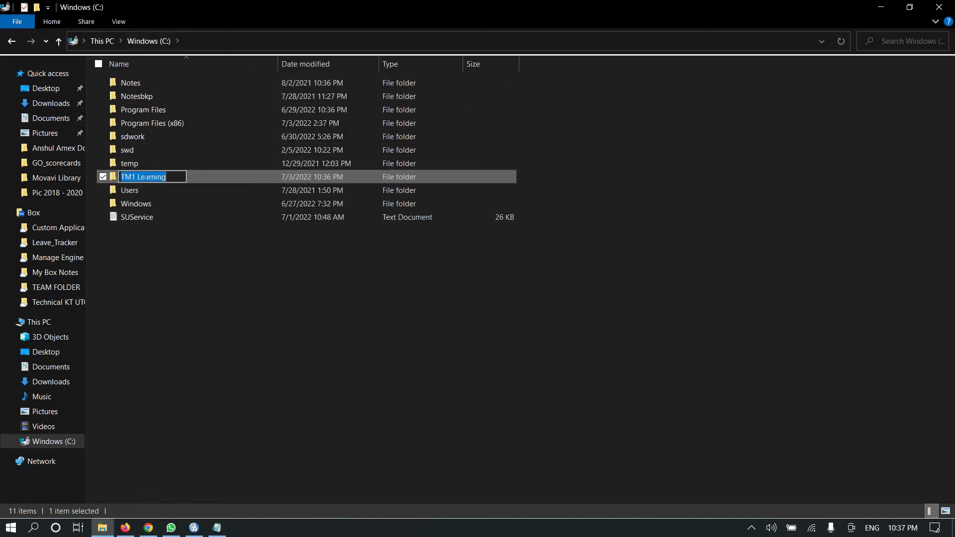
pyautogui.hotkey('alt', 'Tab')
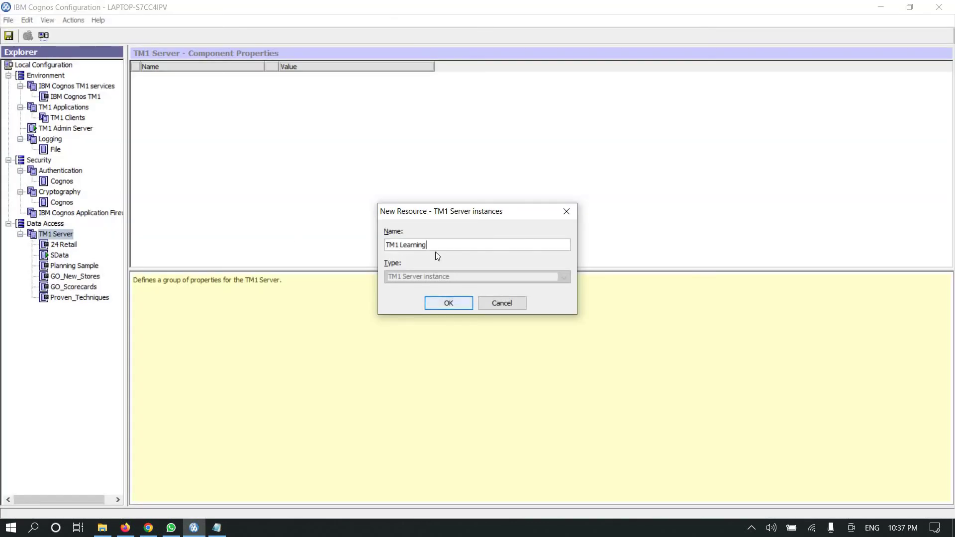
pyautogui.click(453, 302)
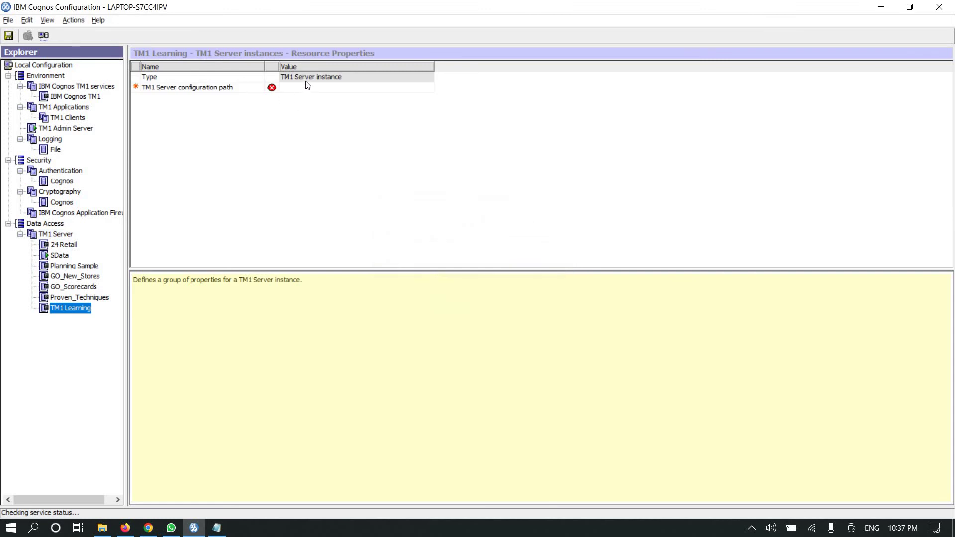
# - Browse for the TM1 Learning instance's configuration path, then cancel the folder picker
pyautogui.click(310, 86)
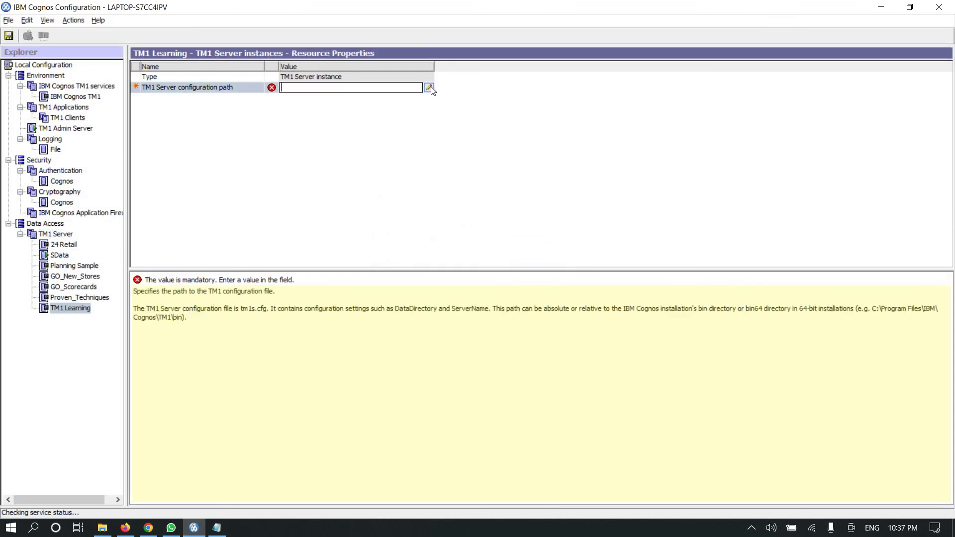
pyautogui.click(428, 88)
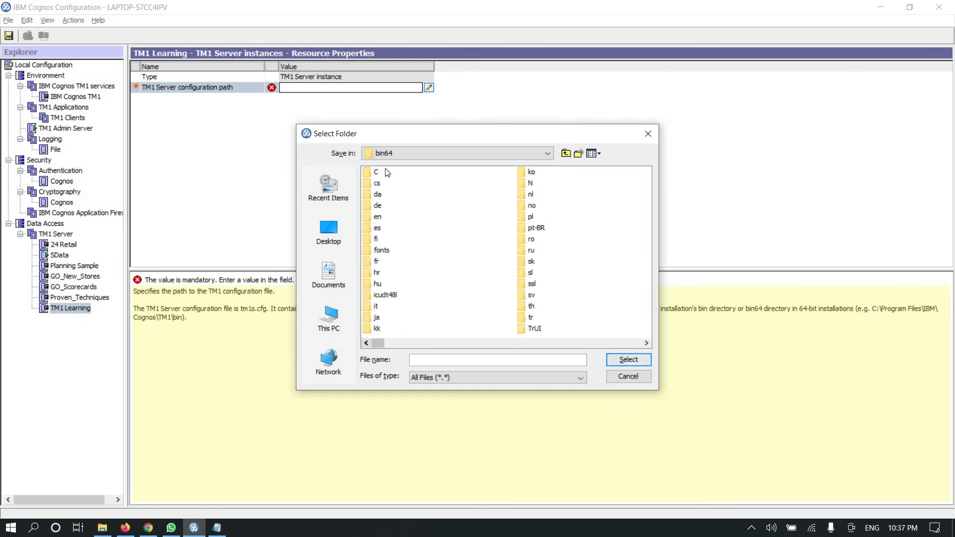
pyautogui.click(567, 152)
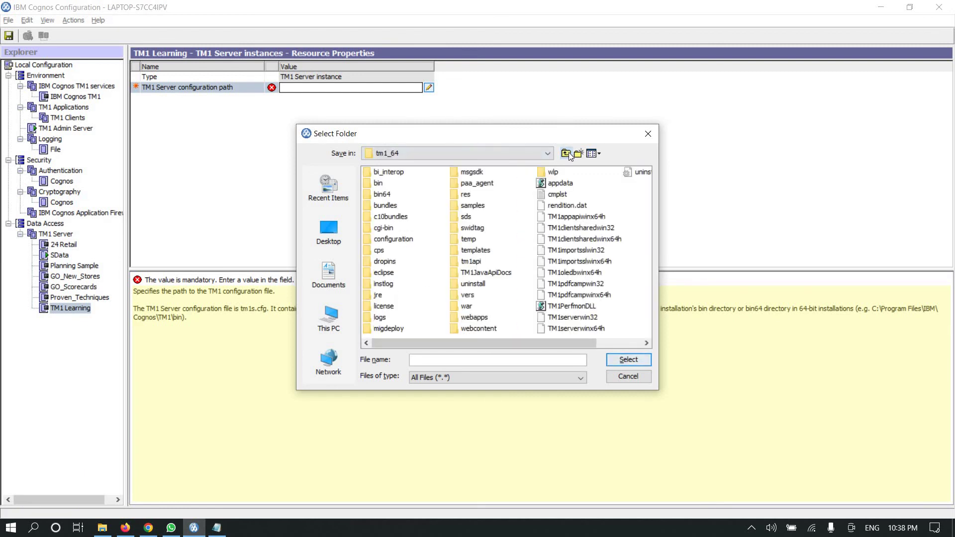
pyautogui.click(568, 152)
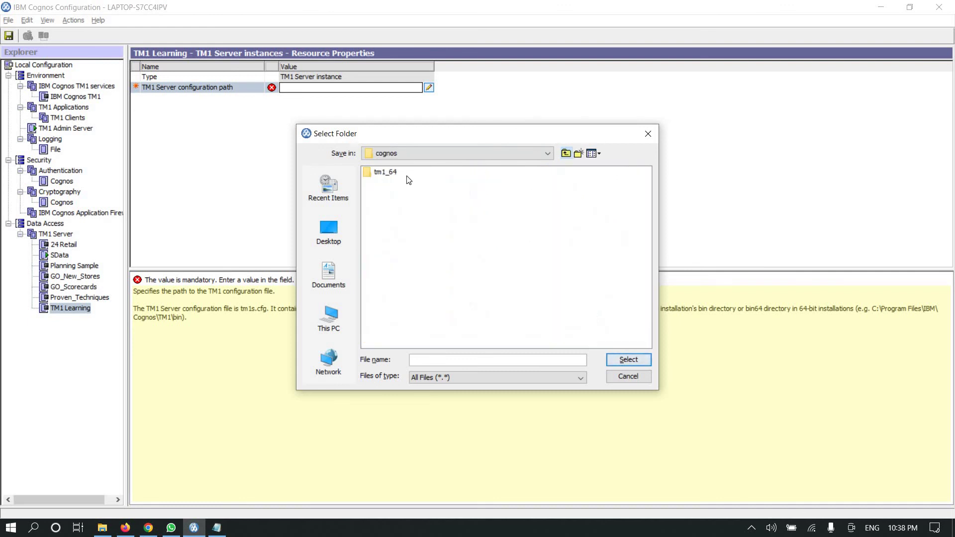
pyautogui.click(535, 150)
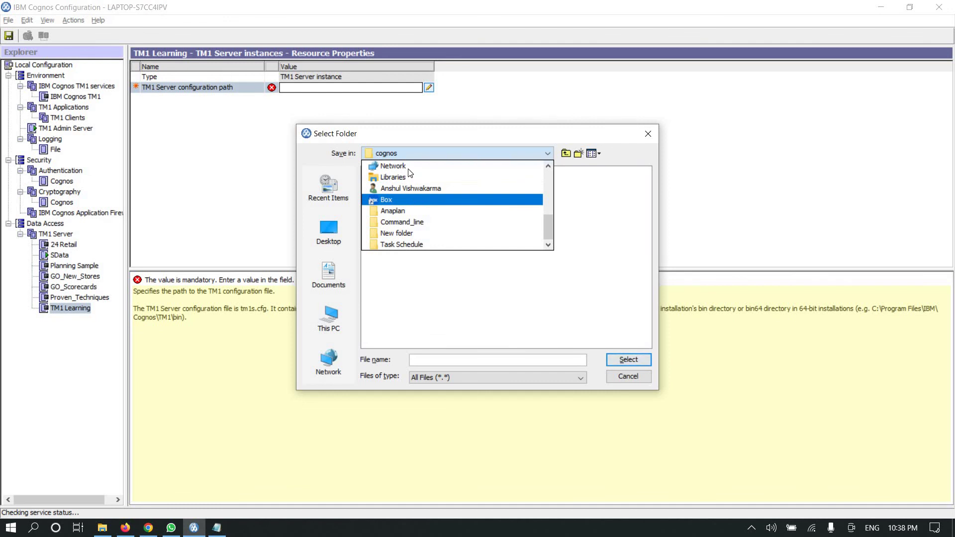
pyautogui.click(392, 166)
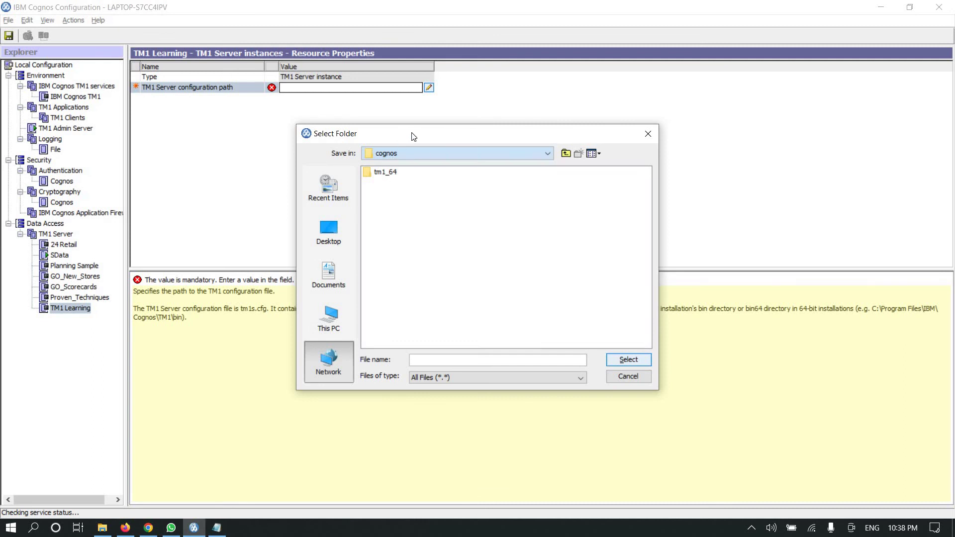
pyautogui.moveTo(413, 135); pyautogui.dragTo(441, 130)
pyautogui.press('Escape')
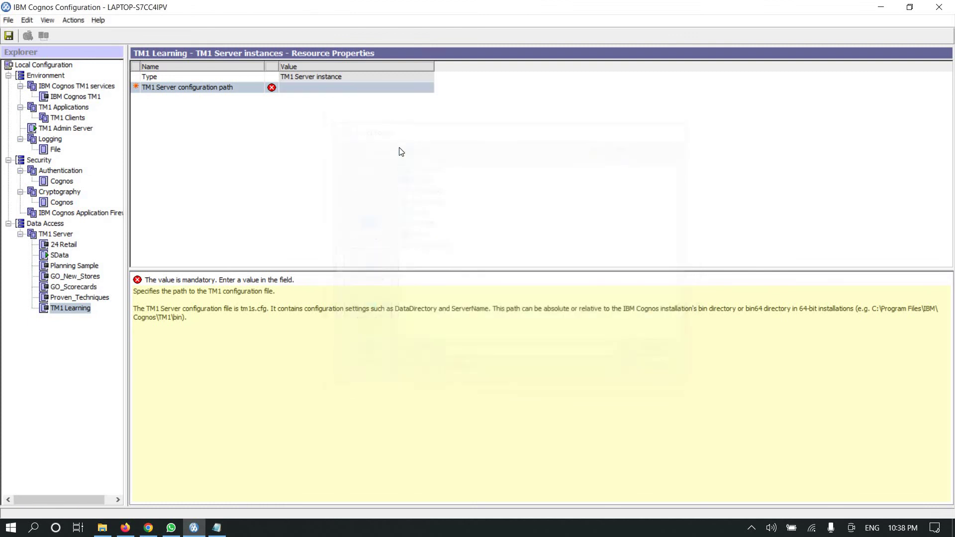
# - Open the configuration path's folder browser and go up from bin64 to the root of C:
pyautogui.click(370, 87)
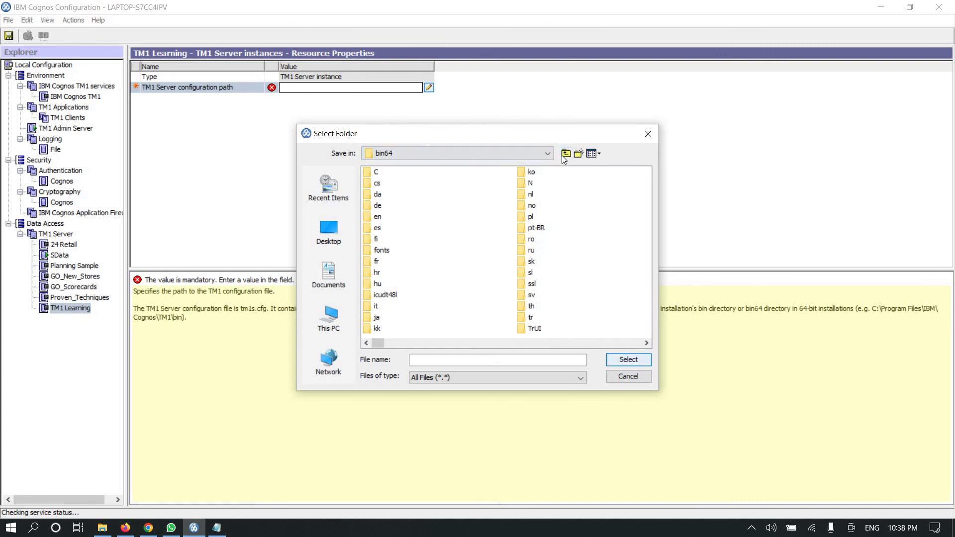
pyautogui.click(565, 154)
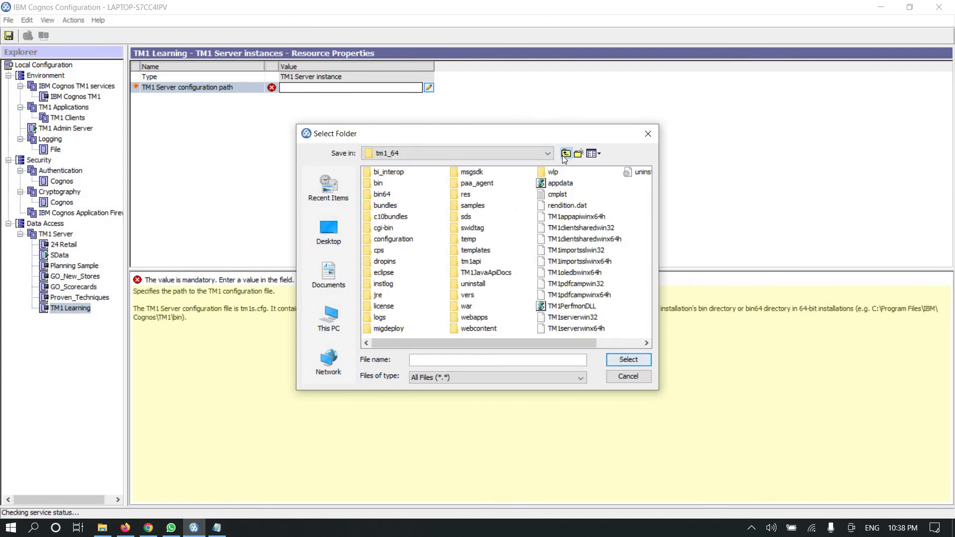
pyautogui.click(565, 155)
pyautogui.click(565, 154)
pyautogui.click(565, 154)
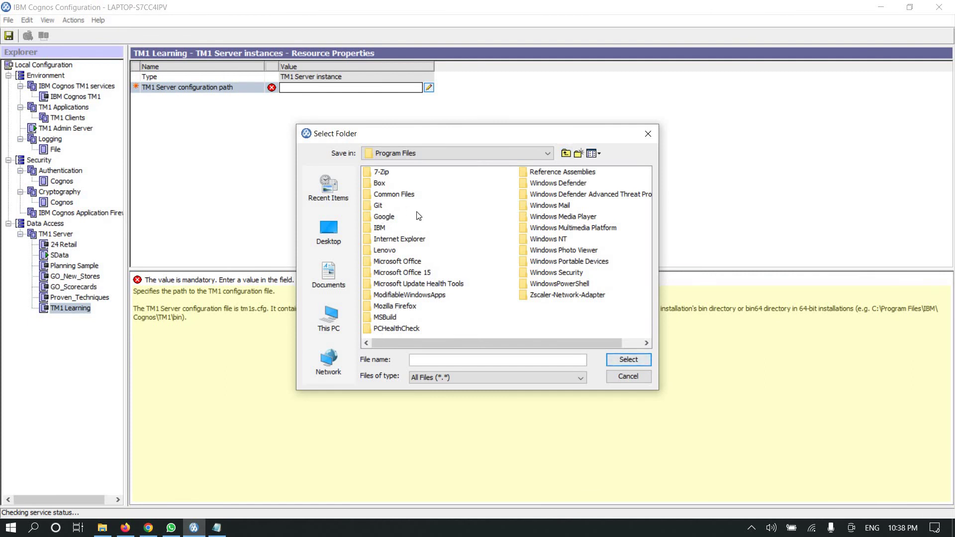
pyautogui.click(565, 154)
# - Choose the C:/TM1 Learning folder as the configuration path
pyautogui.doubleClick(393, 249)
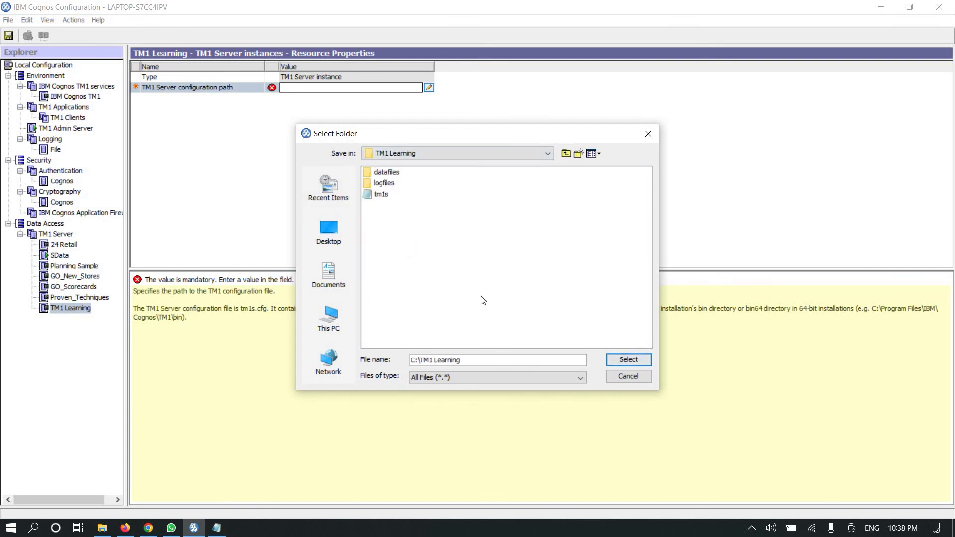
pyautogui.click(381, 195)
pyautogui.click(632, 360)
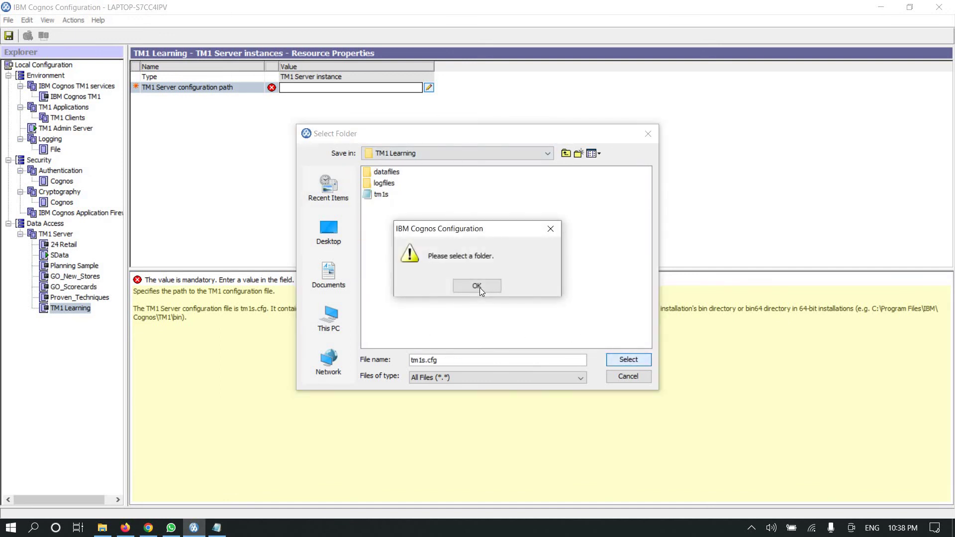
pyautogui.click(550, 229)
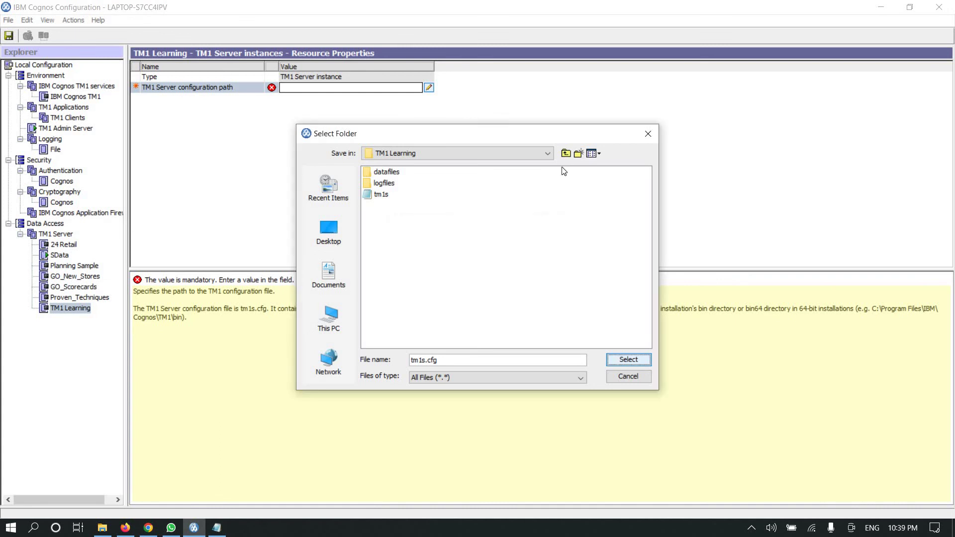
pyautogui.click(565, 153)
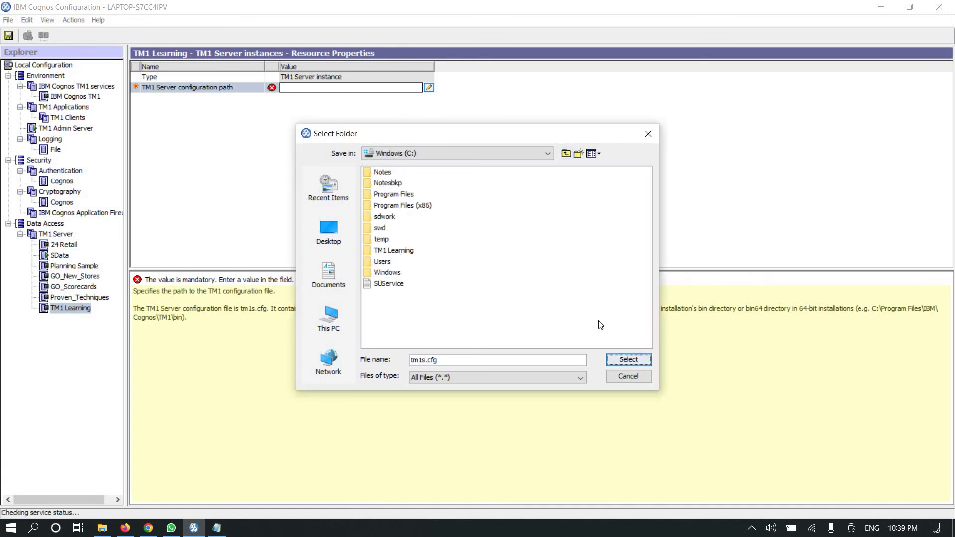
pyautogui.click(394, 250)
pyautogui.click(628, 360)
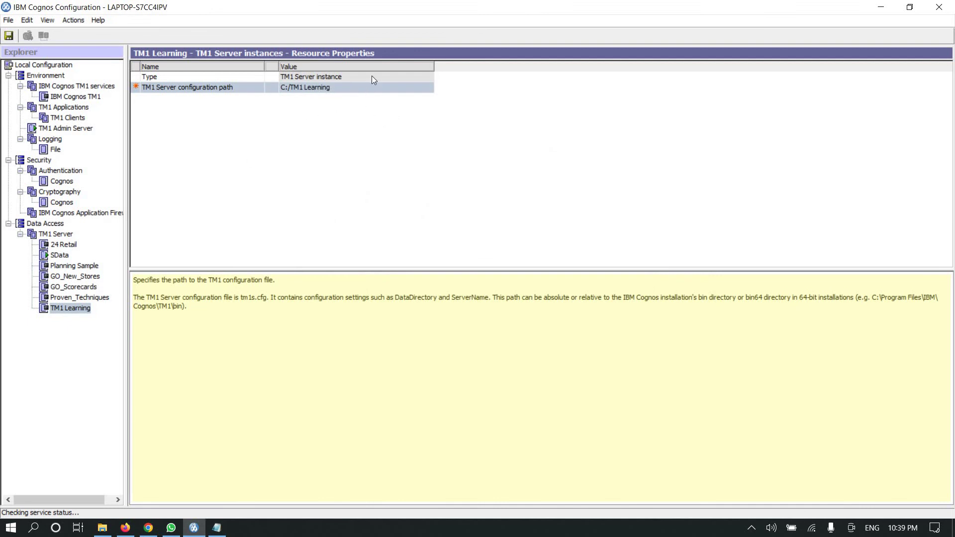
# - Run a Test on the TM1 Learning instance, then bring File Explorer up on drive C:
pyautogui.rightClick(74, 309)
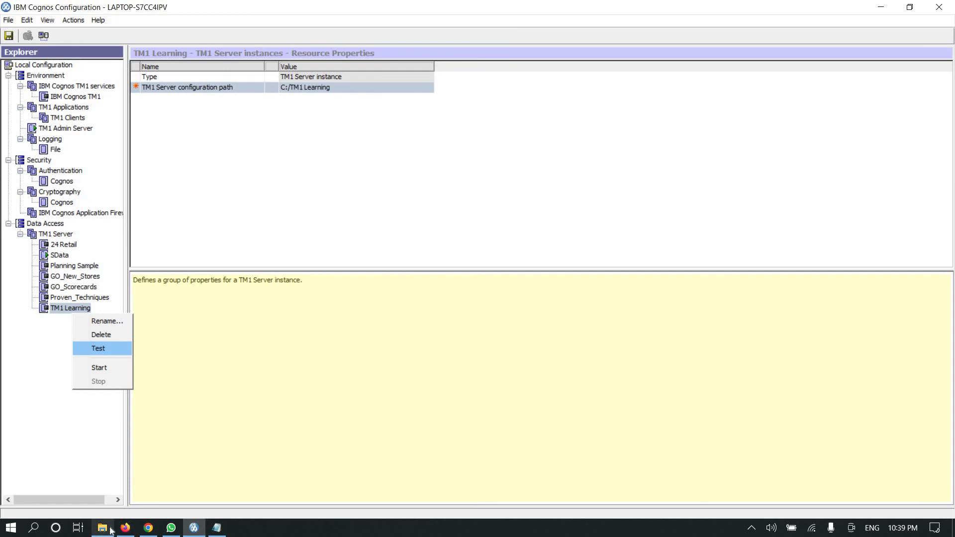
pyautogui.press('Return')
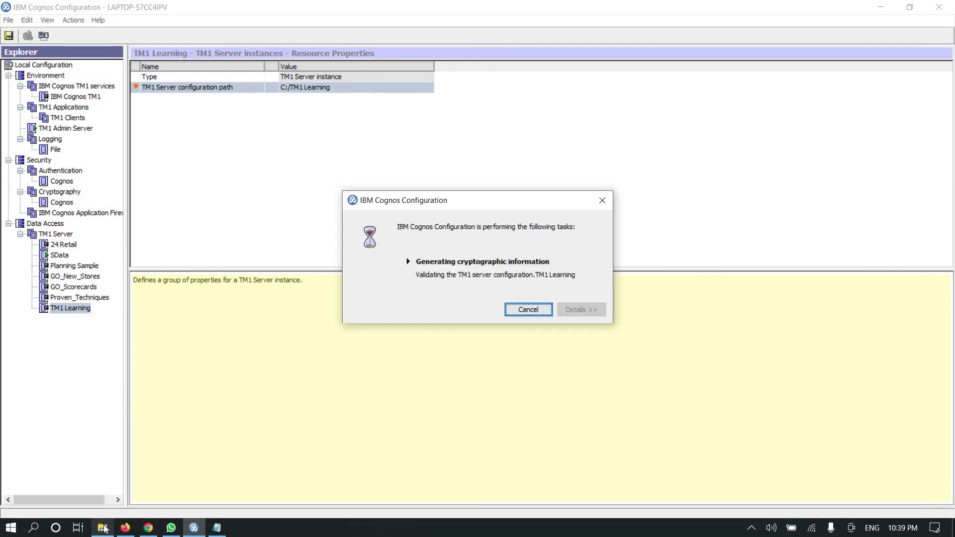
pyautogui.click(103, 527)
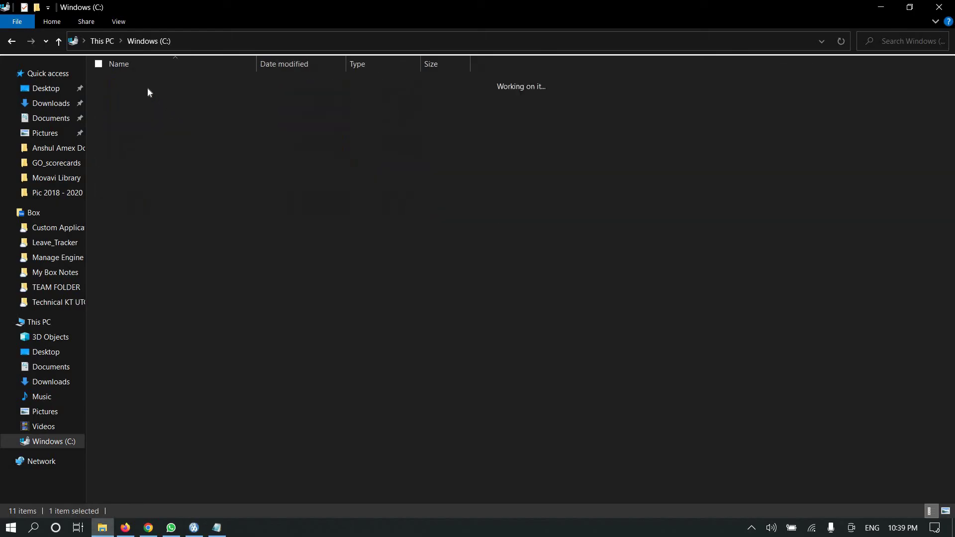
# - Check that C:\TM1 Learning\logfiles is empty, then return to Cognos Configuration's passed test
pyautogui.doubleClick(134, 97)
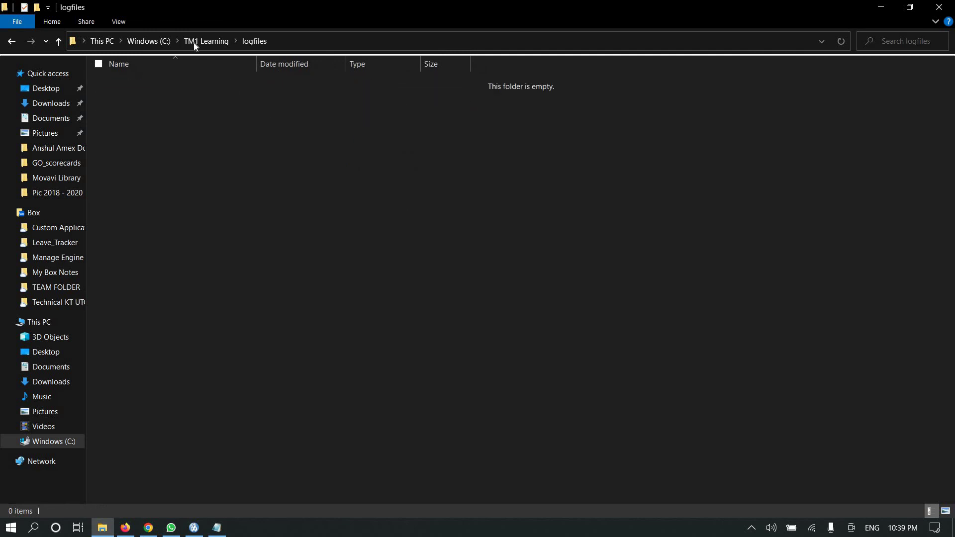
pyautogui.press('BackSpace')
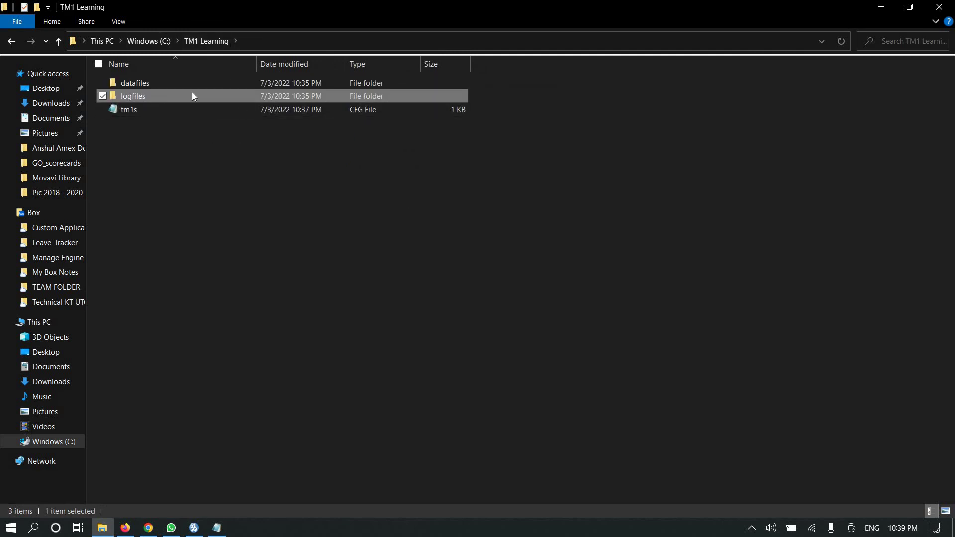
pyautogui.doubleClick(196, 99)
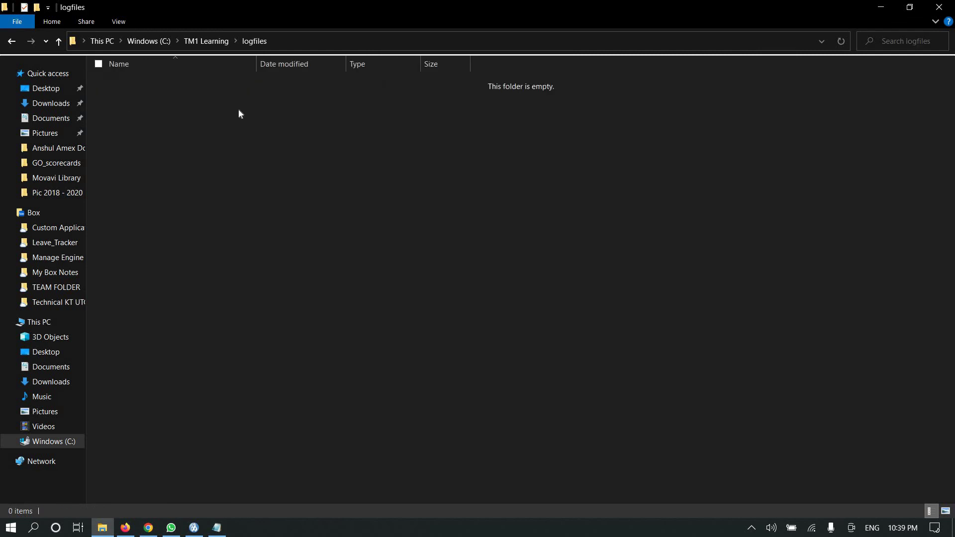
pyautogui.hotkey('alt', 'Tab')
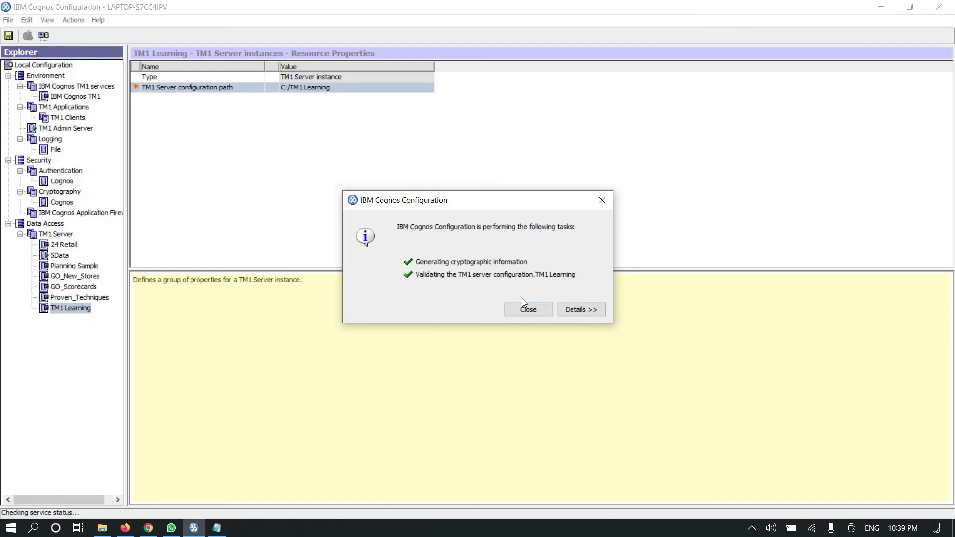
# - Close the passed test results and start TM1 Learning, saving the configuration changes first
pyautogui.click(528, 309)
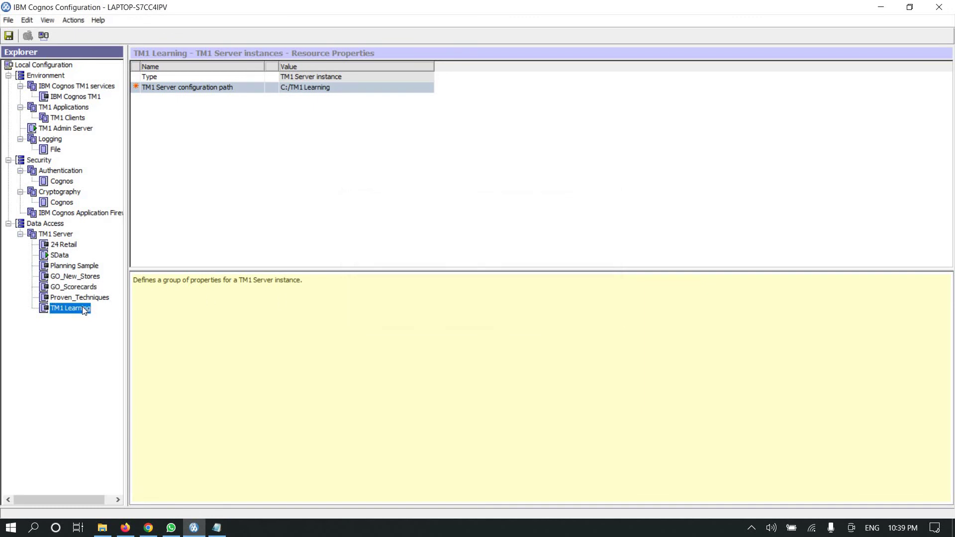
pyautogui.rightClick(82, 306)
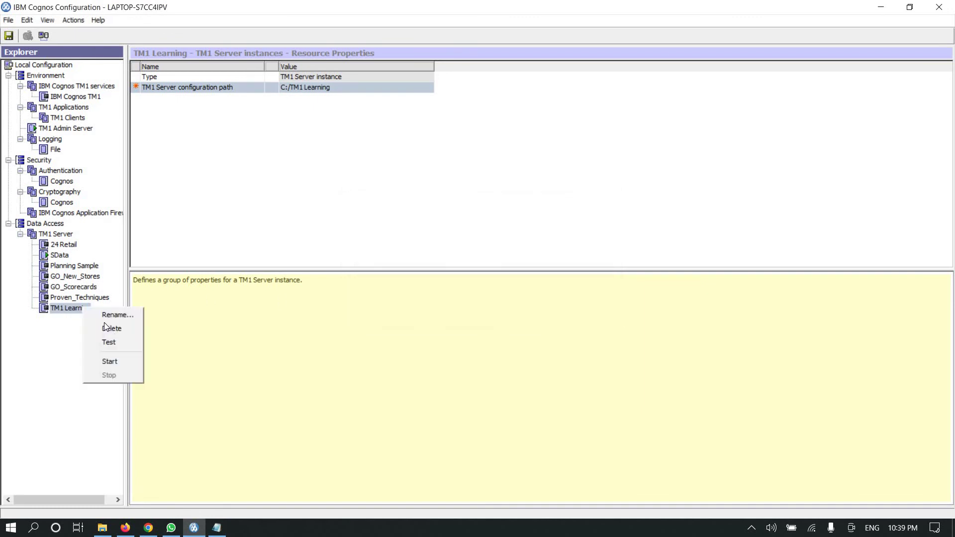
pyautogui.click(117, 362)
pyautogui.hotkey('alt', 'Tab')
pyautogui.hotkey('alt', 'Tab')
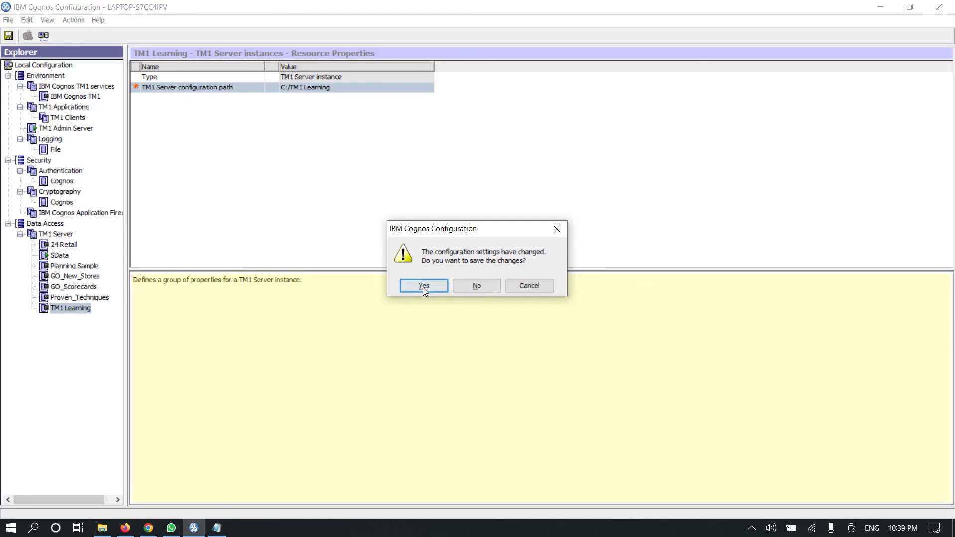
pyautogui.click(422, 286)
pyautogui.hotkey('alt', 'Tab')
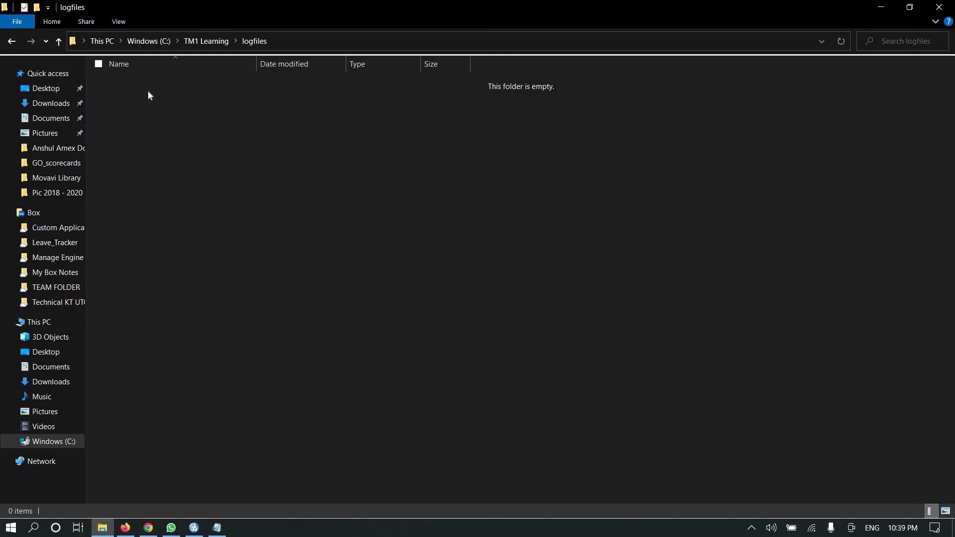
# - Follow TM1 Learning's start progress and confirm tm1event, tm1s and tm1server logs appear in logfiles
pyautogui.hotkey('alt', 'Tab')
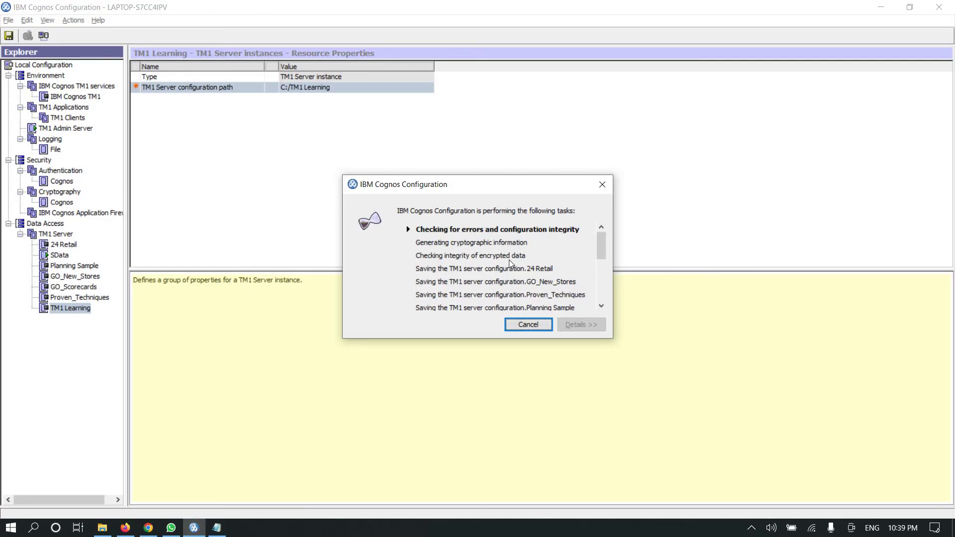
pyautogui.moveTo(510, 188); pyautogui.dragTo(412, 90)
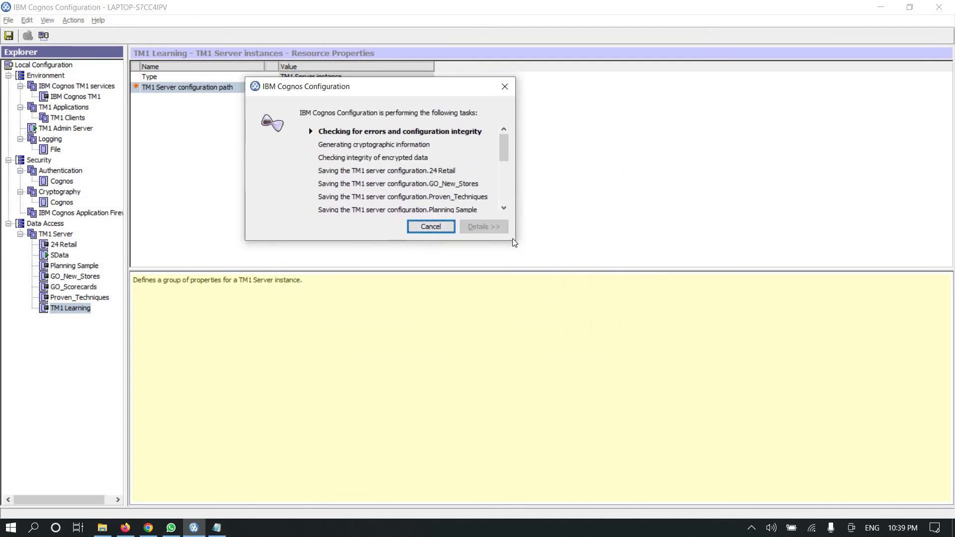
pyautogui.moveTo(514, 240); pyautogui.dragTo(747, 239)
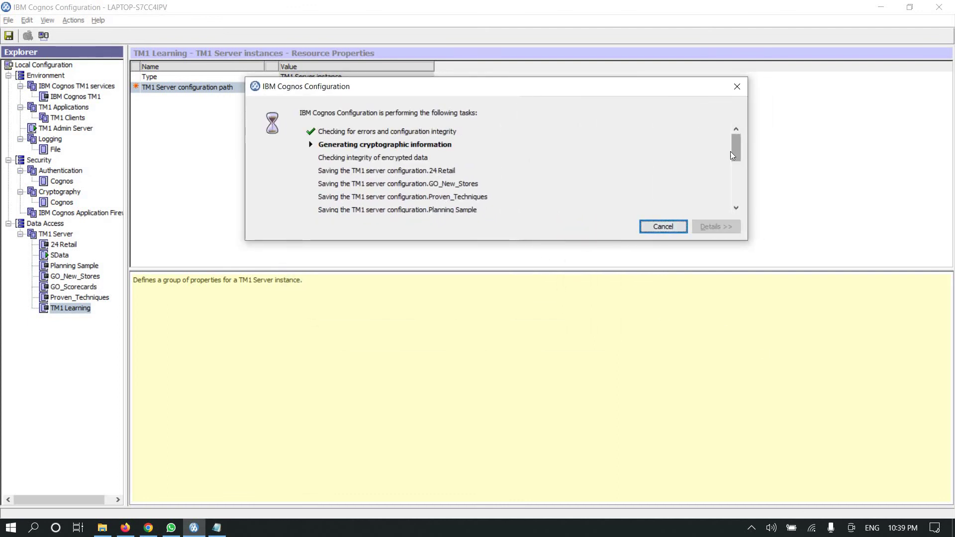
pyautogui.scroll(-1, 362, 152)
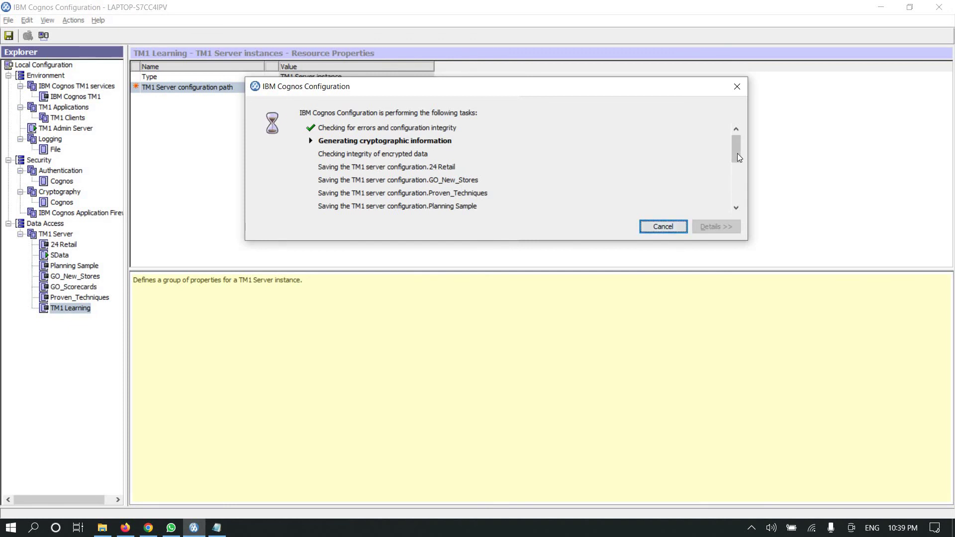
pyautogui.moveTo(737, 154); pyautogui.dragTo(328, 161)
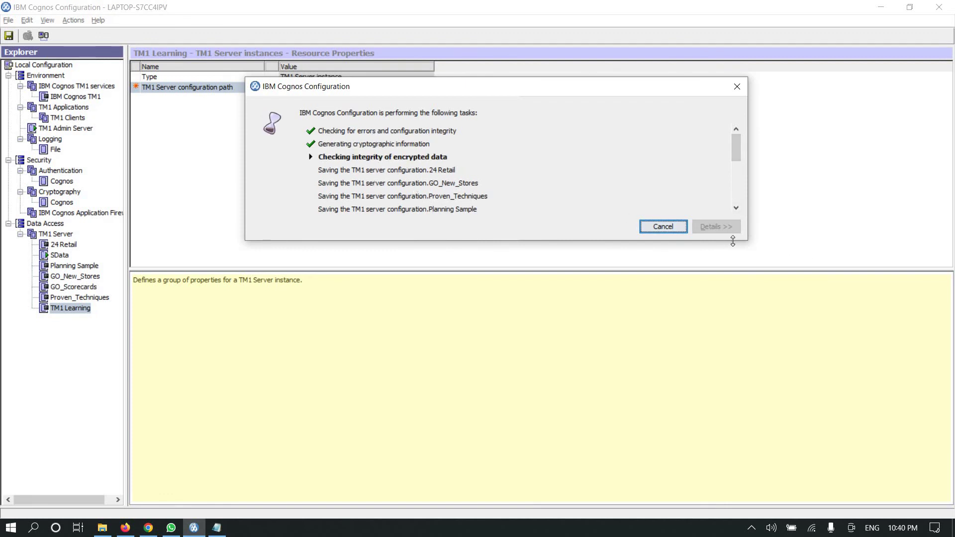
pyautogui.moveTo(745, 241); pyautogui.dragTo(776, 319)
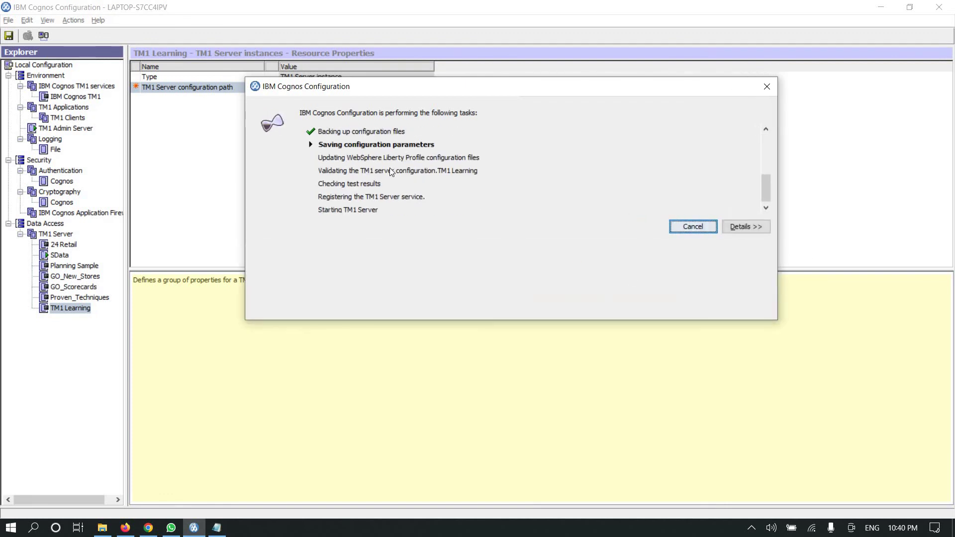
pyautogui.hotkey('alt', 'Tab')
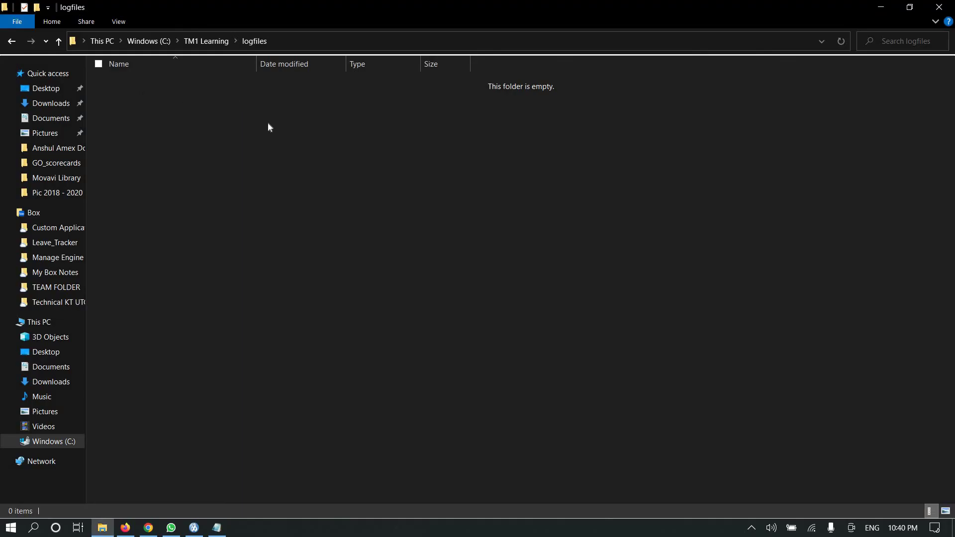
pyautogui.hotkey('alt', 'Tab')
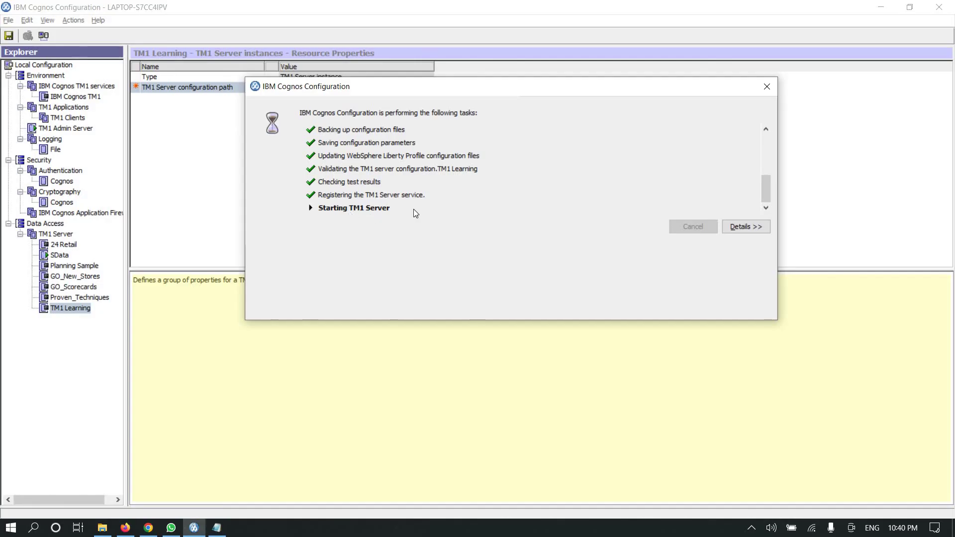
pyautogui.hotkey('alt', 'Tab')
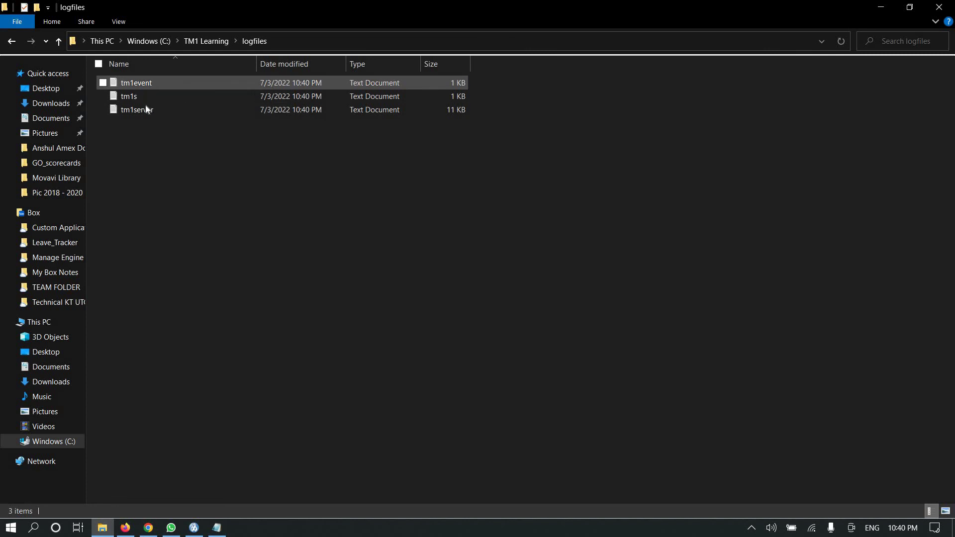
# - Open the tm1server log in Notepad, find the final server-ready line, and close it
pyautogui.doubleClick(142, 109)
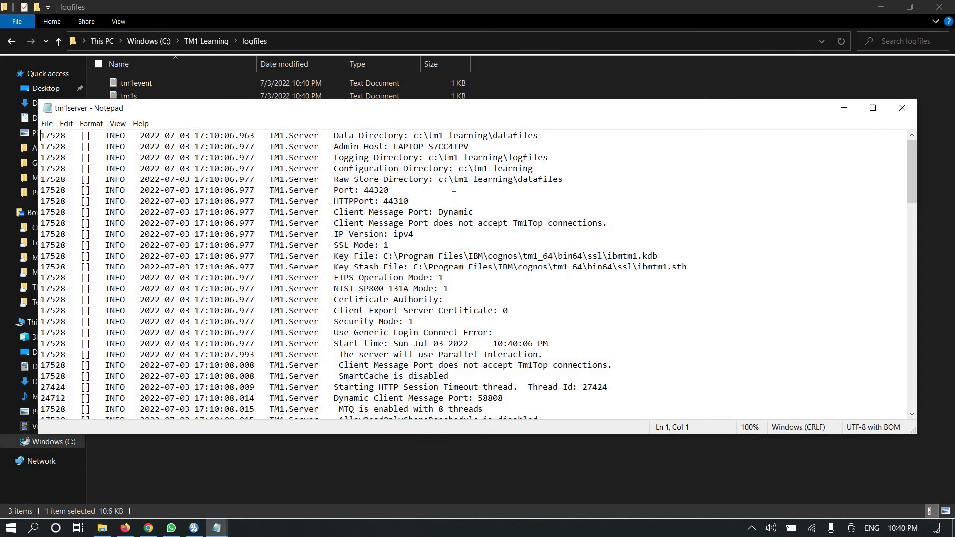
pyautogui.scroll(-20, 453, 311)
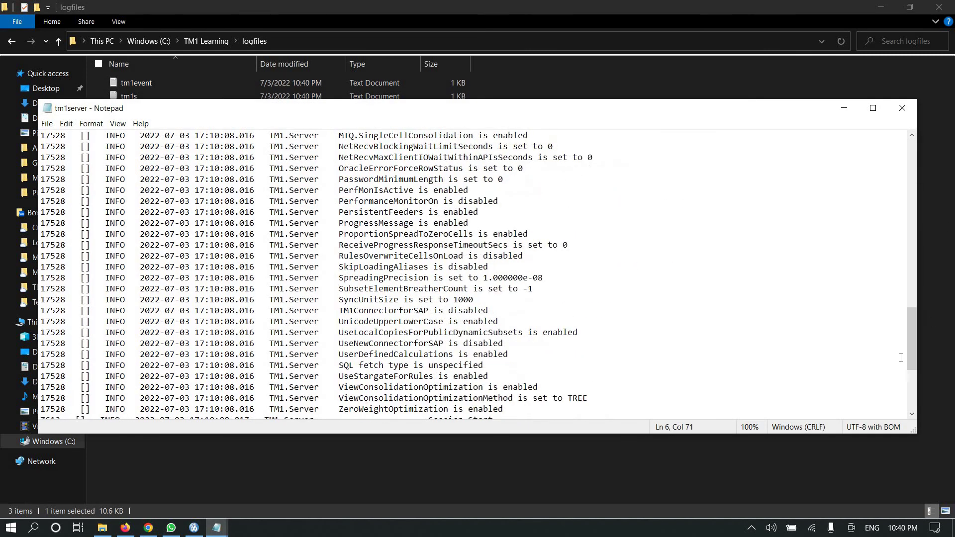
pyautogui.scroll(-5, 756, 387)
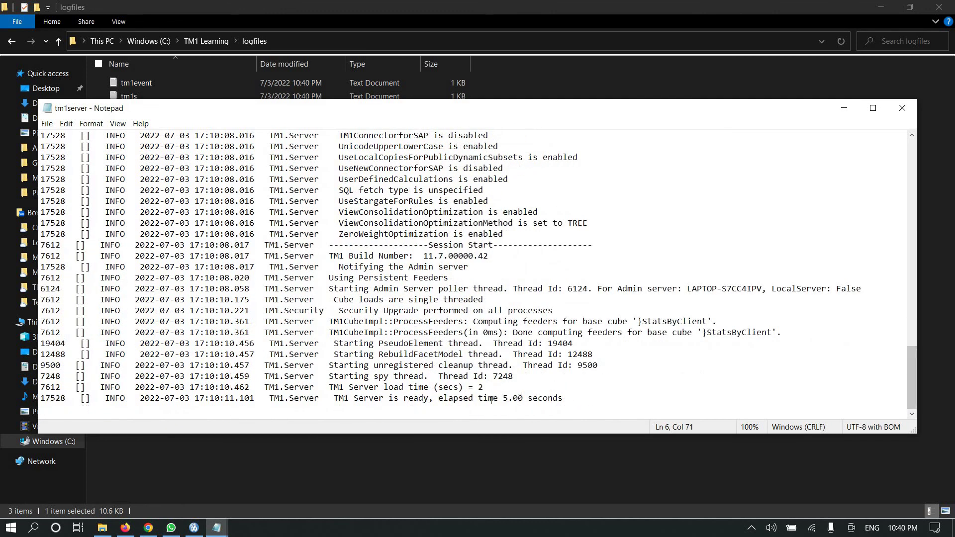
pyautogui.moveTo(563, 398); pyautogui.dragTo(39, 397)
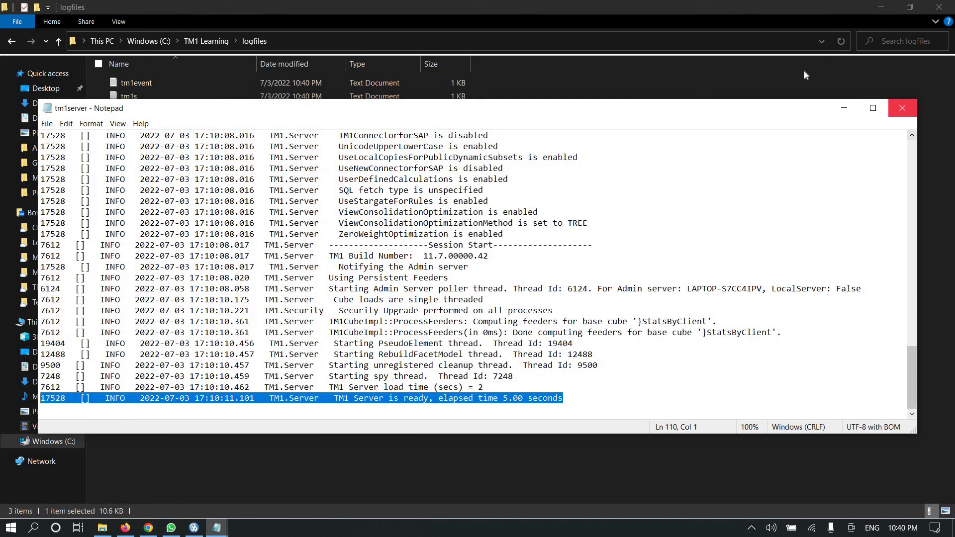
pyautogui.click(902, 109)
# - Try opening the in-use tm1s file, dismiss the error and close the empty Notepad
pyautogui.doubleClick(128, 95)
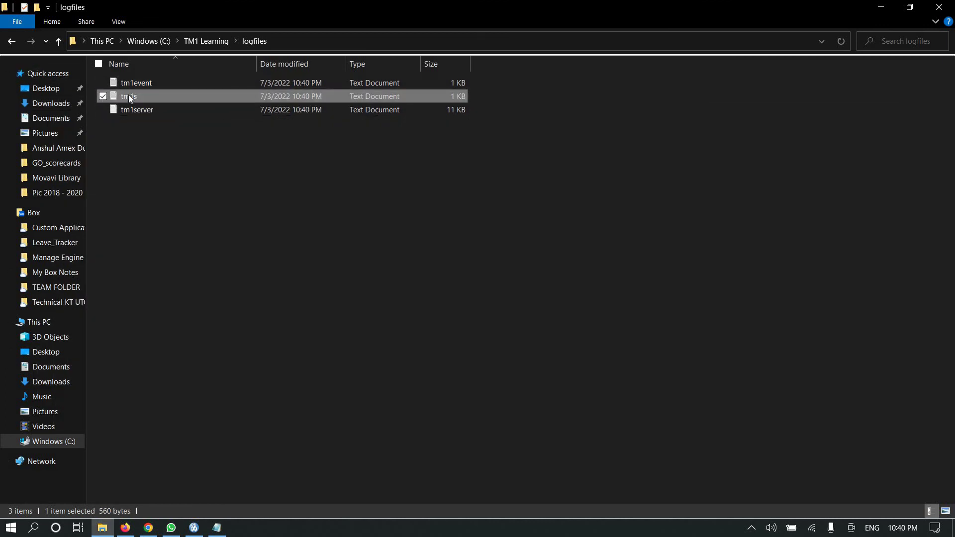
pyautogui.press('Return')
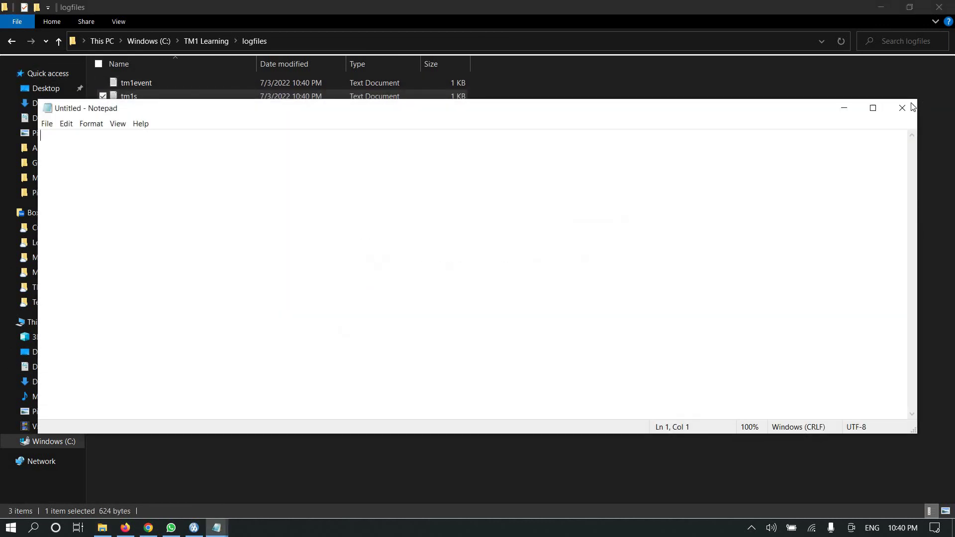
pyautogui.click(901, 108)
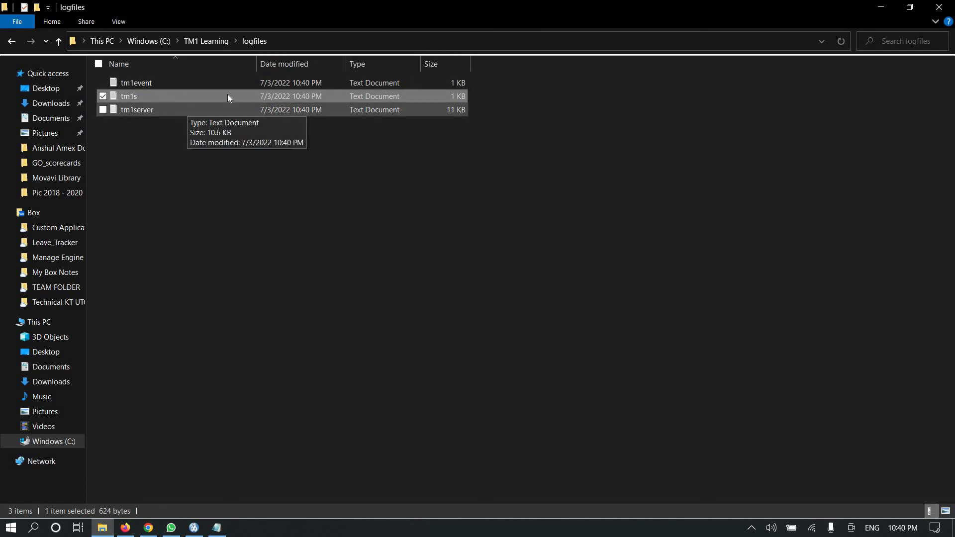
# - Check the tm1event log for 'TM1 Server is ready', close it and return to Cognos Configuration
pyautogui.doubleClick(144, 84)
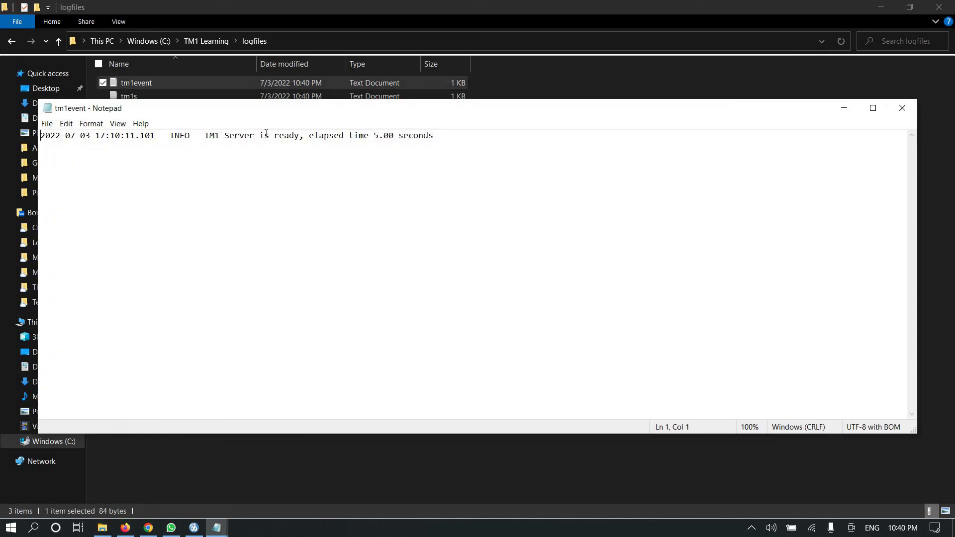
pyautogui.moveTo(434, 136)
pyautogui.mouseDown()
pyautogui.moveTo(40, 136)
pyautogui.moveTo(434, 136)
pyautogui.mouseUp()
pyautogui.click(69, 145)
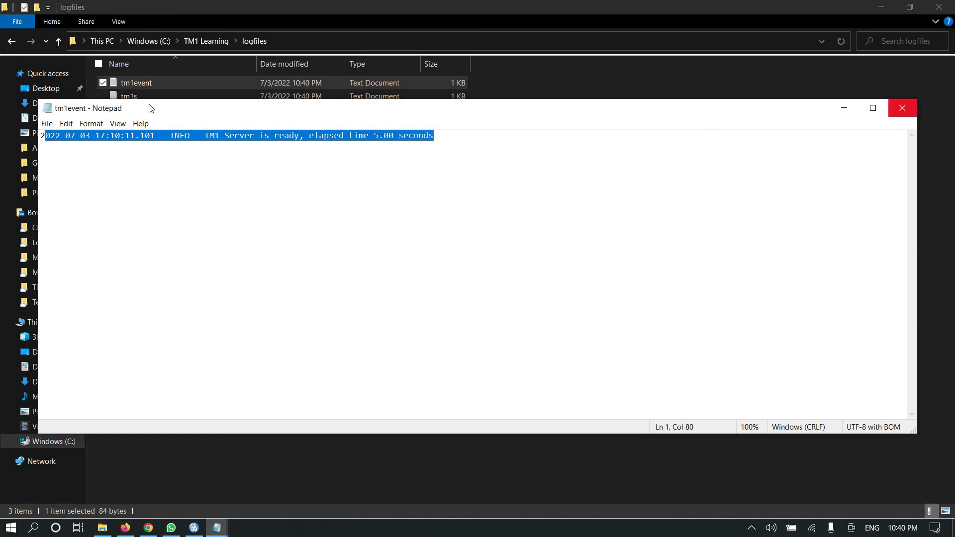
pyautogui.hotkey('alt', 'F4')
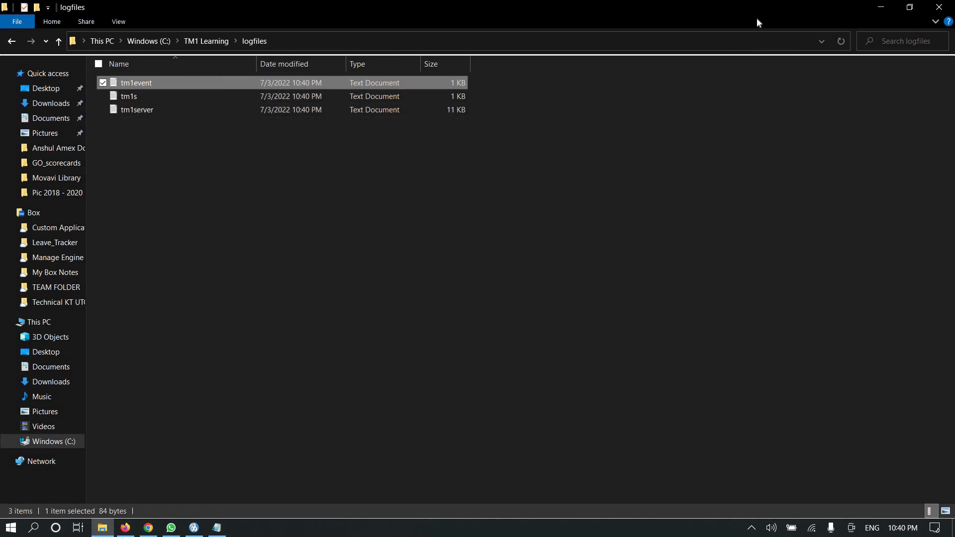
pyautogui.click(194, 527)
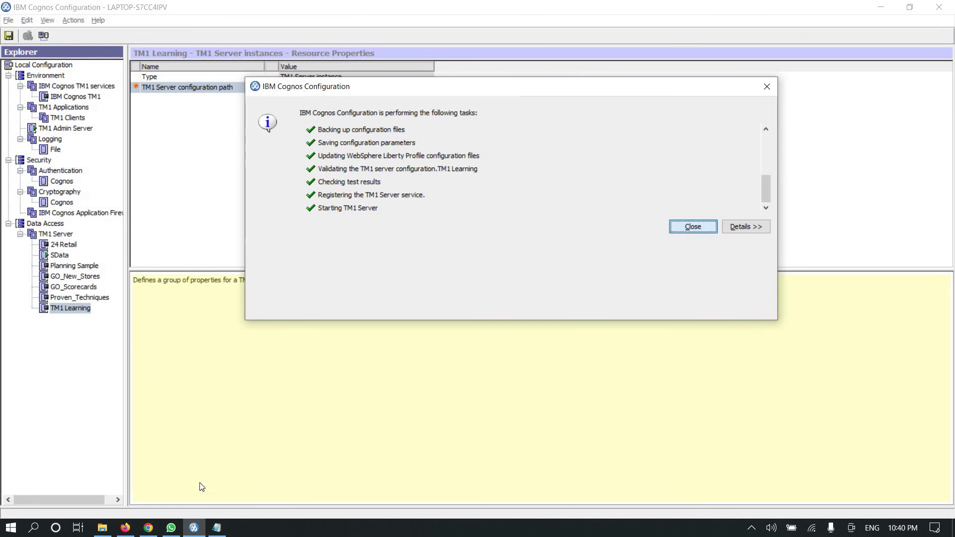
# - Close the completed-tasks summary and launch TM1 Architect from the Start menu's Recently added list
pyautogui.press('Return')
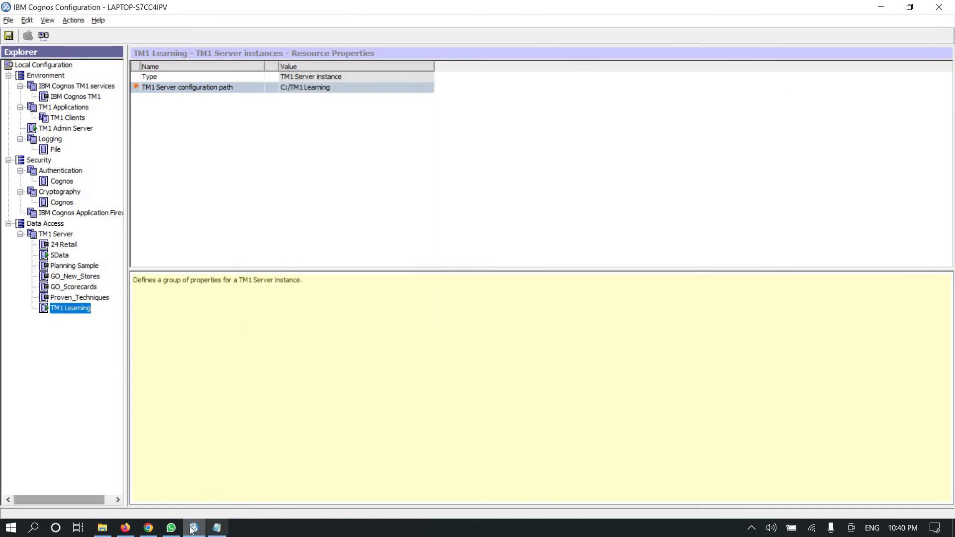
pyautogui.click(19, 530)
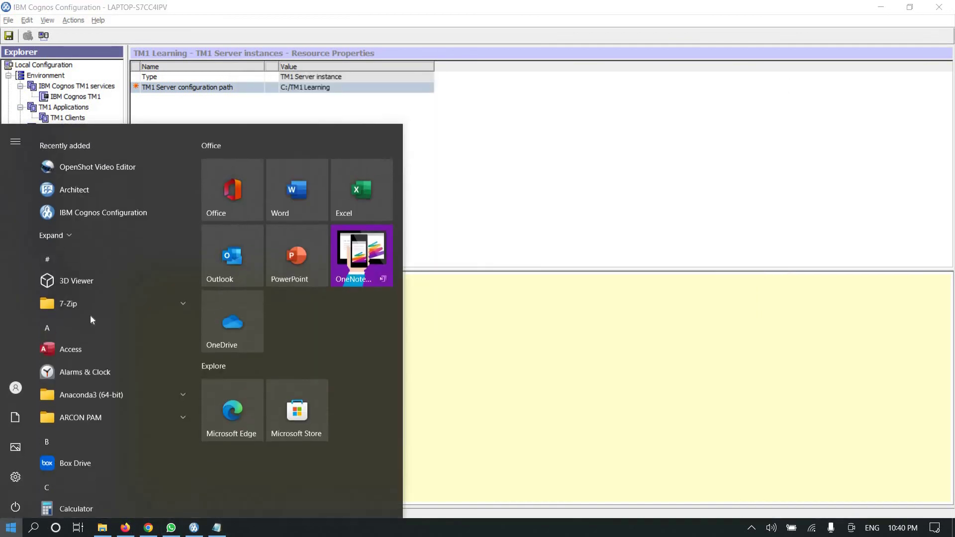
pyautogui.click(78, 181)
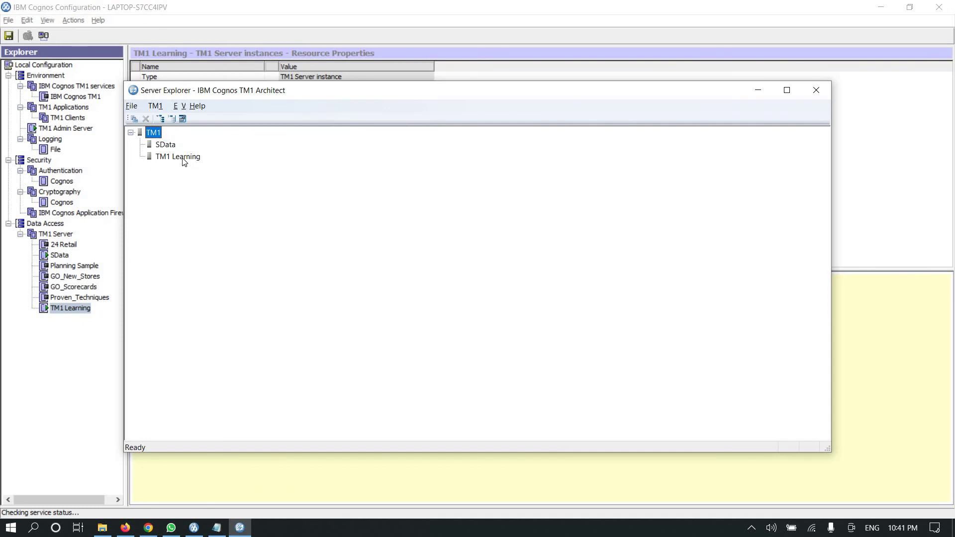
# - Connect to TM1 Learning and log in, re-entering the password after the invalid-password error
pyautogui.doubleClick(182, 158)
pyautogui.write('admin')
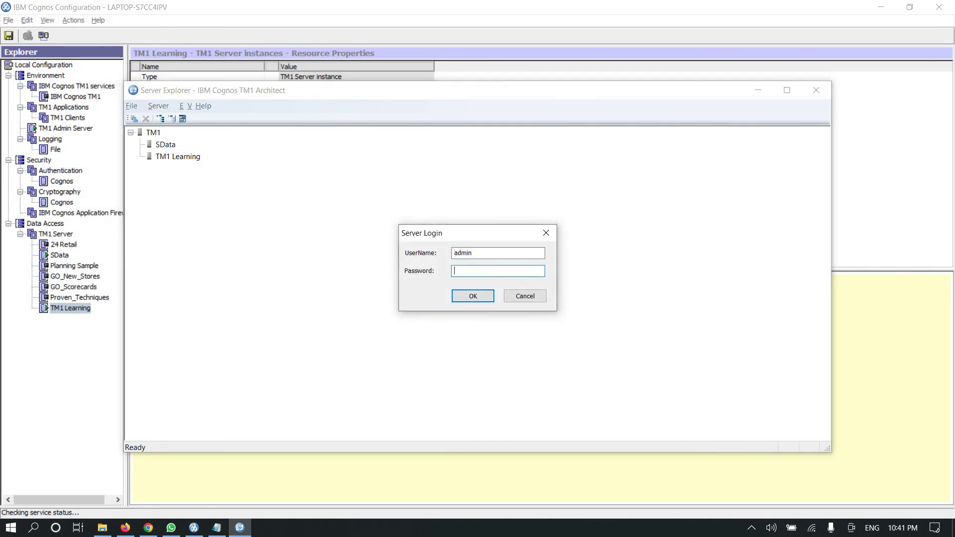
pyautogui.write('apple')
pyautogui.press('Return')
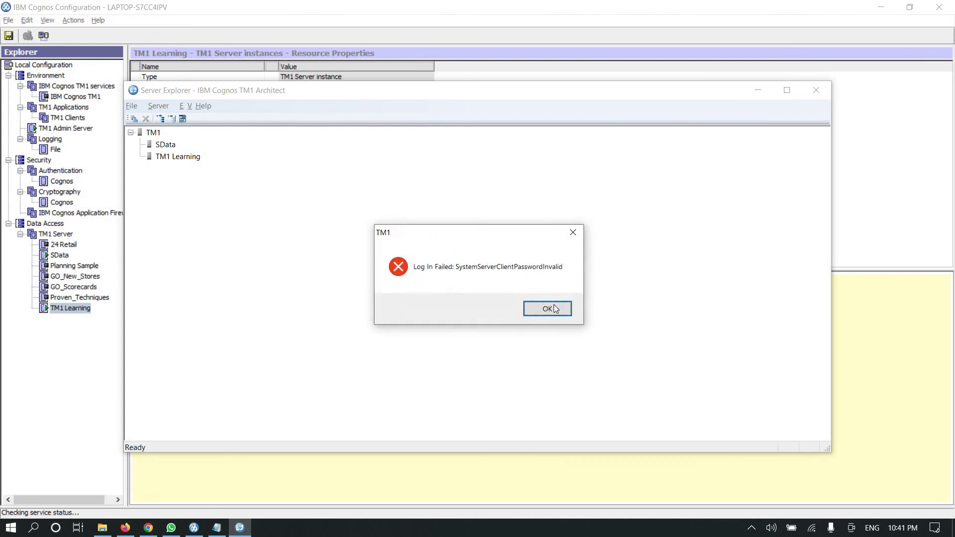
pyautogui.press('Return')
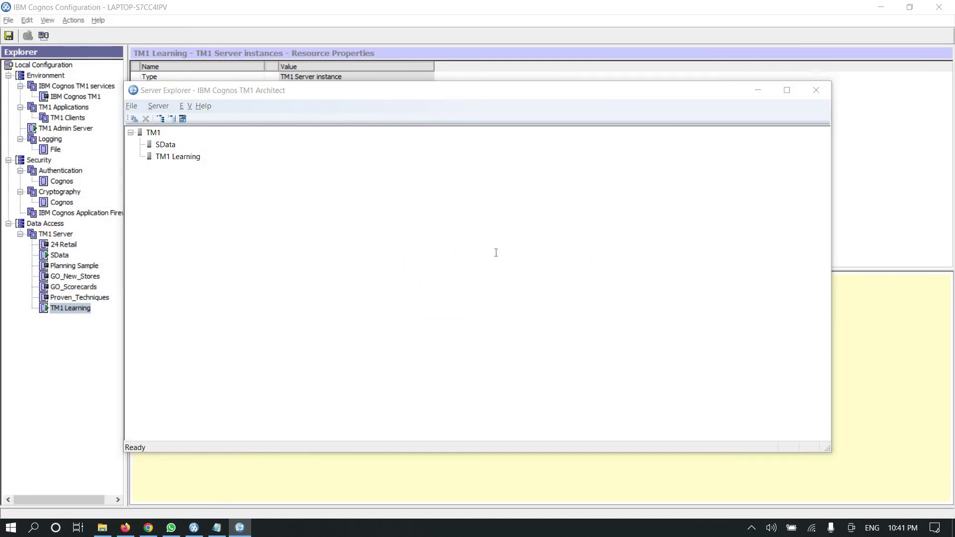
pyautogui.write('admin')
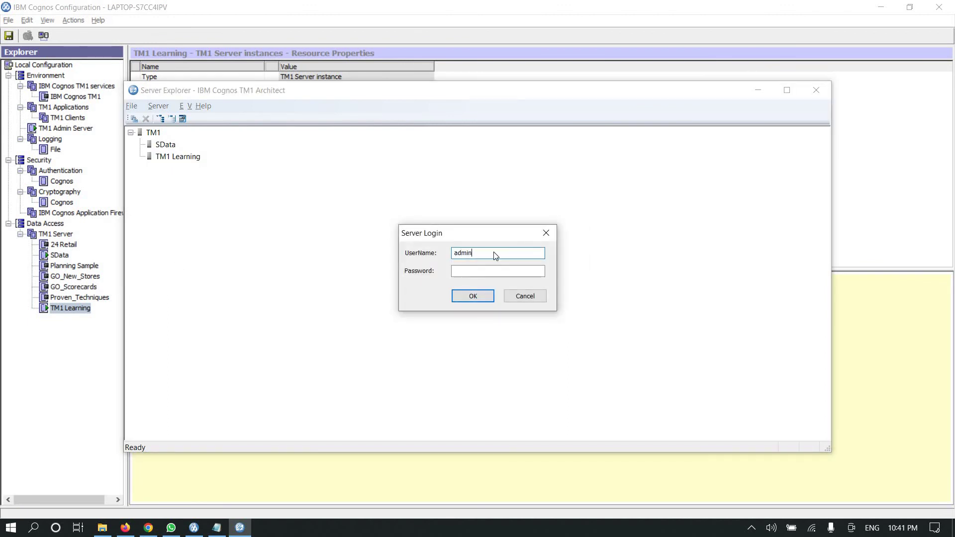
pyautogui.press('Return')
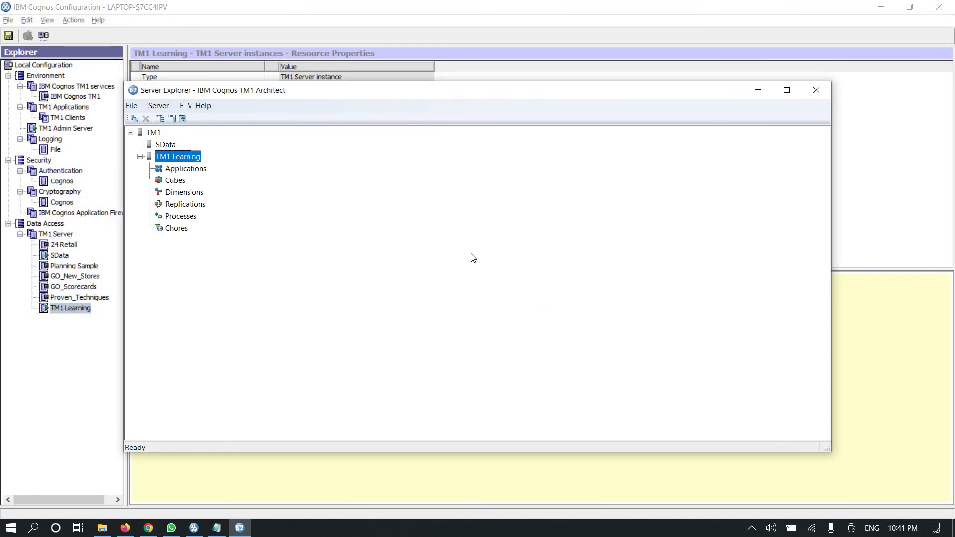
# - Maximize, restore and reposition Server Explorer, then minimize it to reveal Cognos Configuration's properties
pyautogui.click(787, 90)
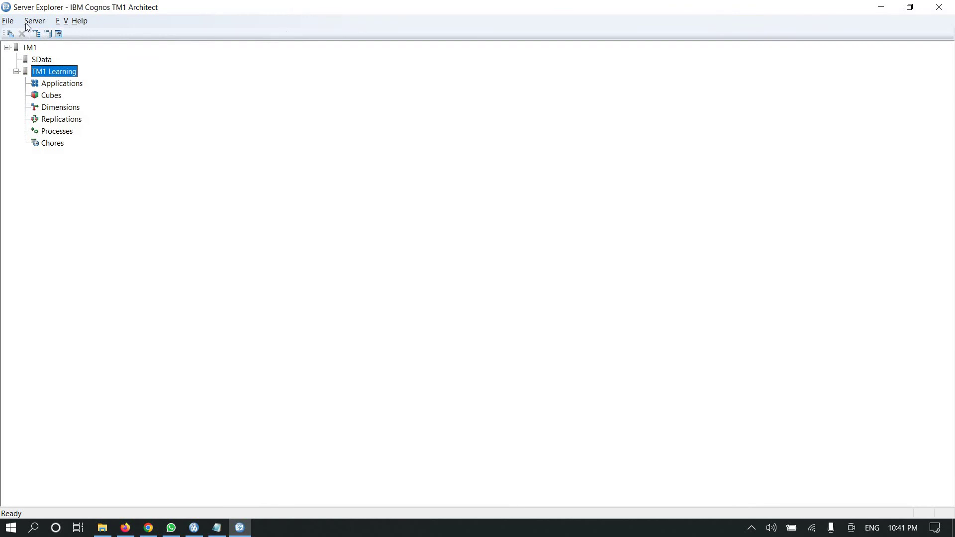
pyautogui.click(910, 7)
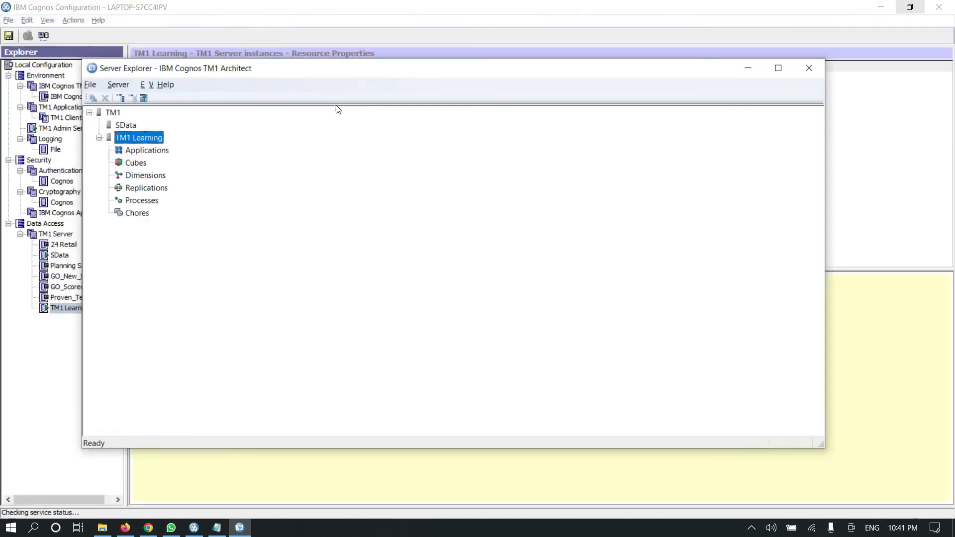
pyautogui.moveTo(391, 92); pyautogui.dragTo(489, 55)
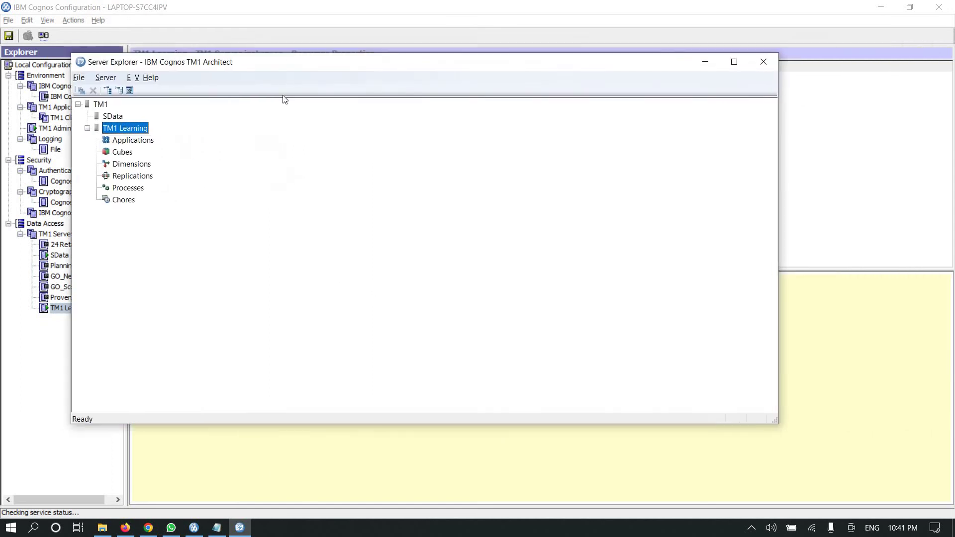
pyautogui.moveTo(319, 63); pyautogui.dragTo(163, 70)
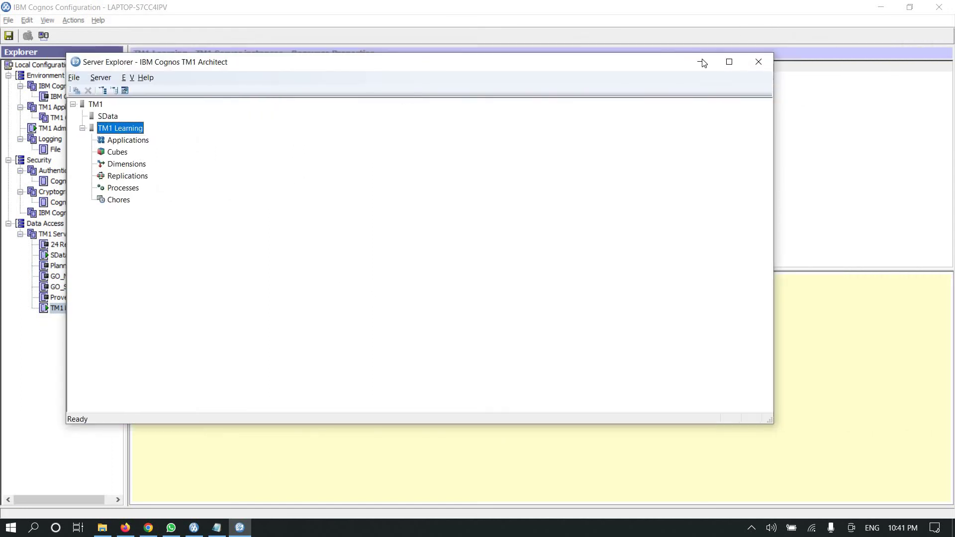
pyautogui.moveTo(522, 76); pyautogui.dragTo(730, 84)
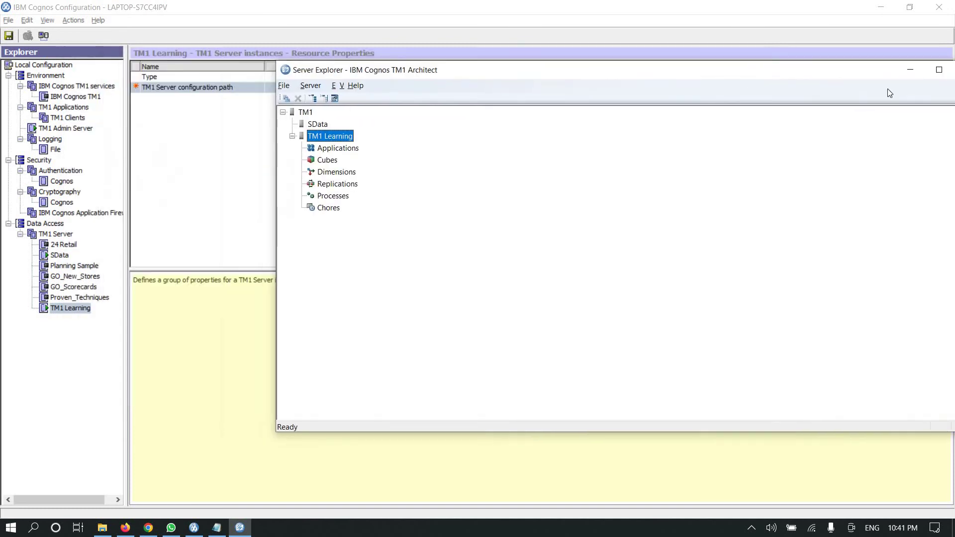
pyautogui.moveTo(769, 115); pyautogui.dragTo(732, 158)
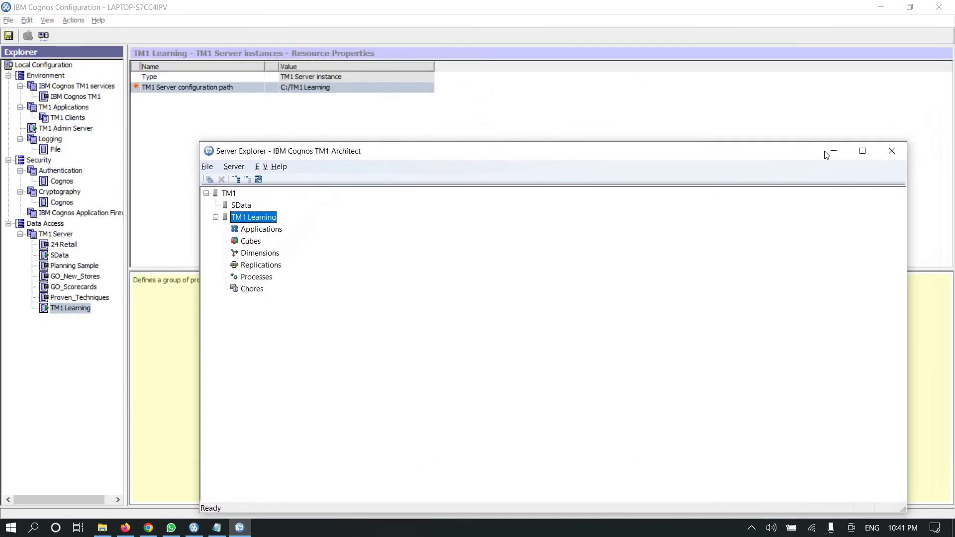
pyautogui.click(834, 150)
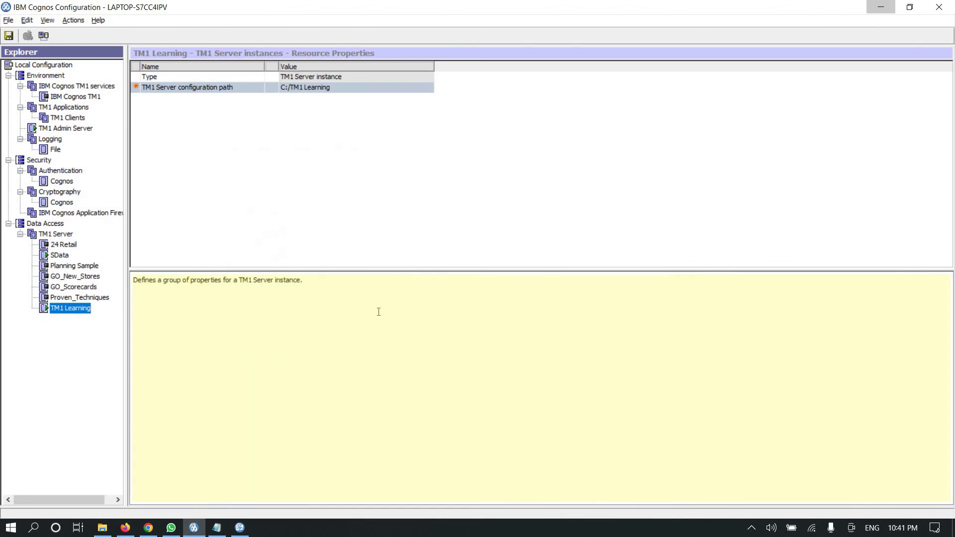
# - Bring the tm1s.cfg Notepad window forward, reposition it, and close it without saving changes
pyautogui.click(216, 527)
pyautogui.moveTo(565, 162); pyautogui.dragTo(448, 99)
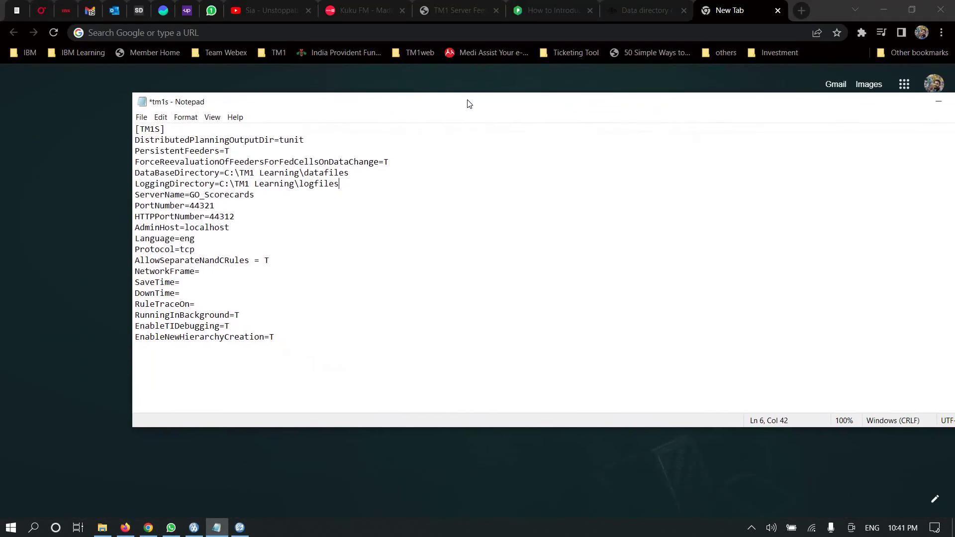
pyautogui.moveTo(557, 110); pyautogui.dragTo(445, 94)
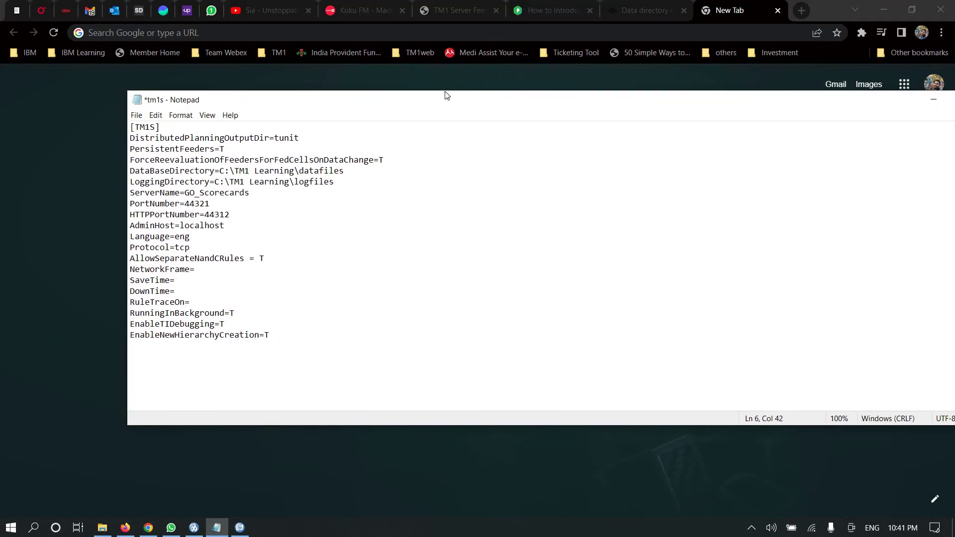
pyautogui.moveTo(317, 90); pyautogui.dragTo(356, 90)
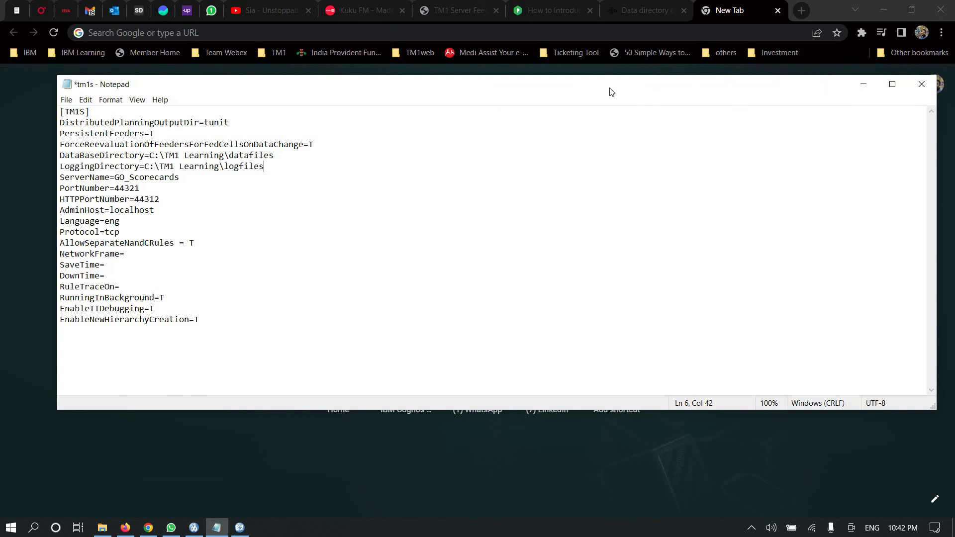
pyautogui.moveTo(669, 77); pyautogui.dragTo(631, 68)
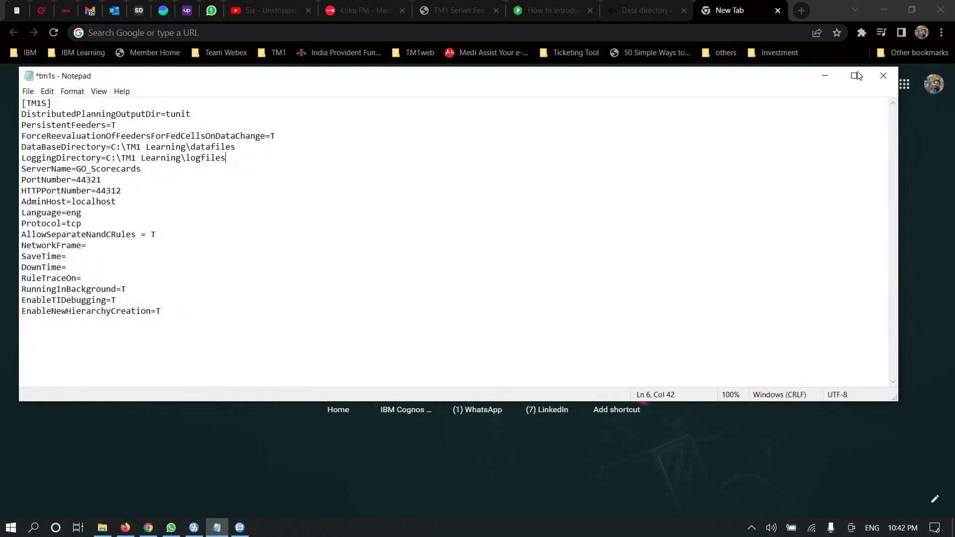
pyautogui.hotkey('alt', 'F4')
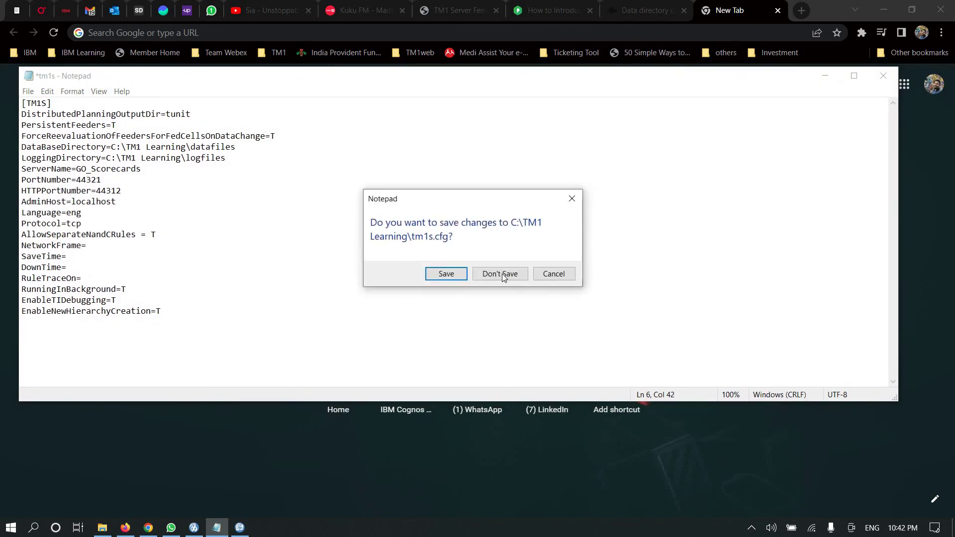
pyautogui.click(502, 274)
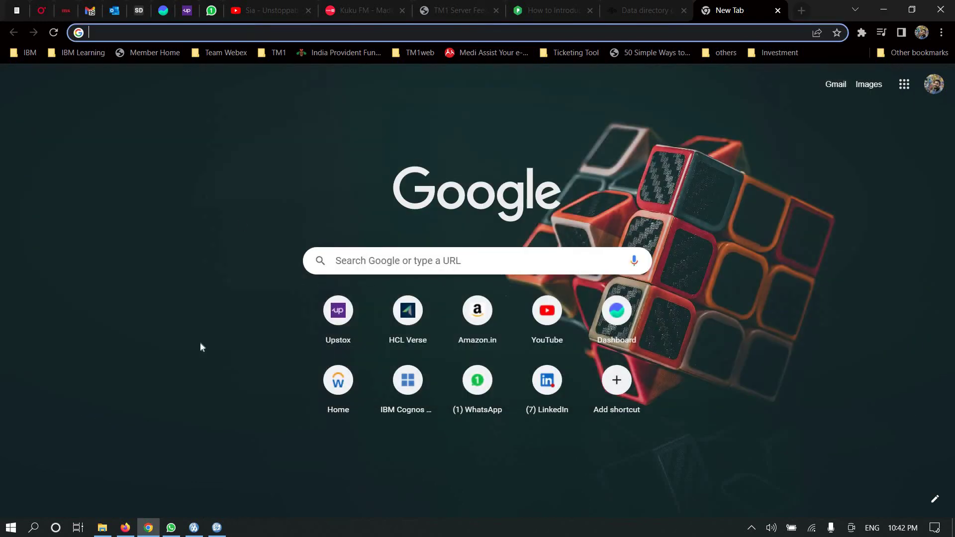